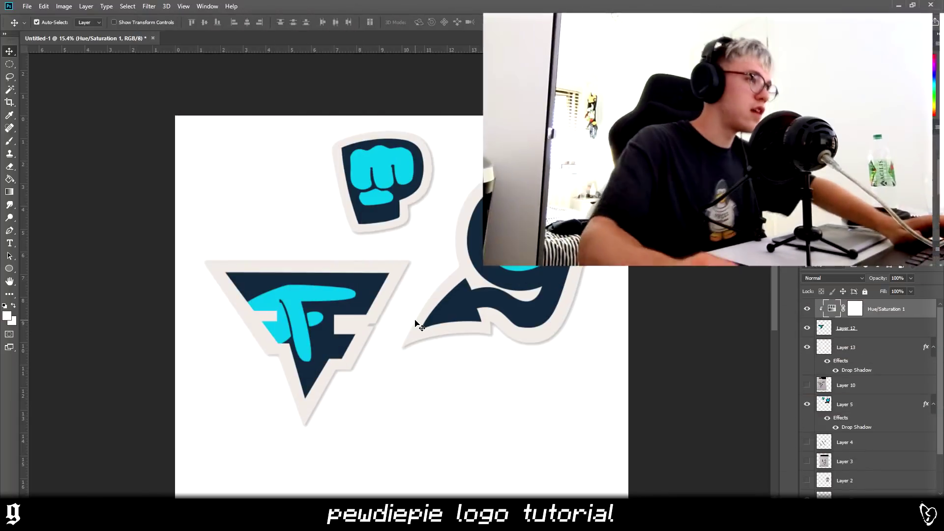
left_click(316, 313)
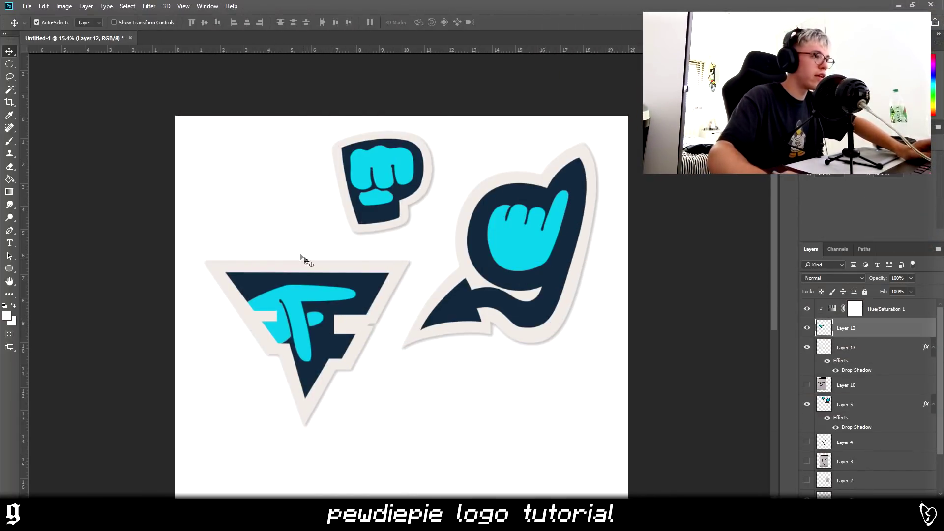
scroll(363, 177, "up", 8)
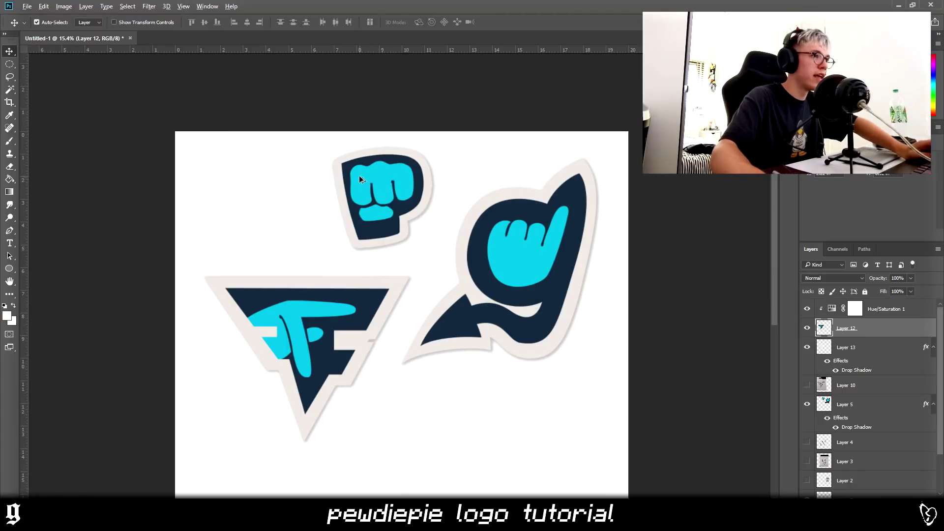
left_click_drag(409, 179, 407, 205)
scroll(412, 210, "down", 3)
mouse_move(314, 371)
left_mouse_down()
mouse_move(325, 381)
mouse_move(317, 370)
left_mouse_up()
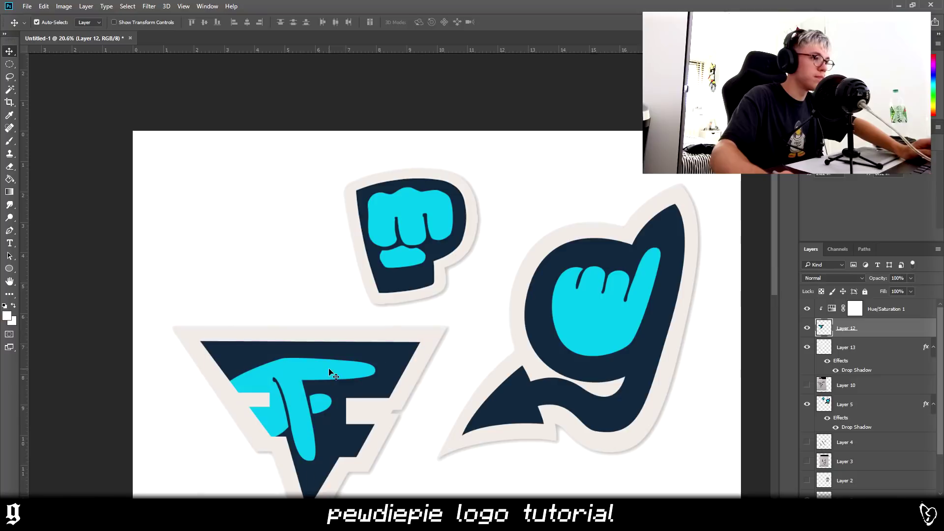
scroll(344, 374, "down", 2)
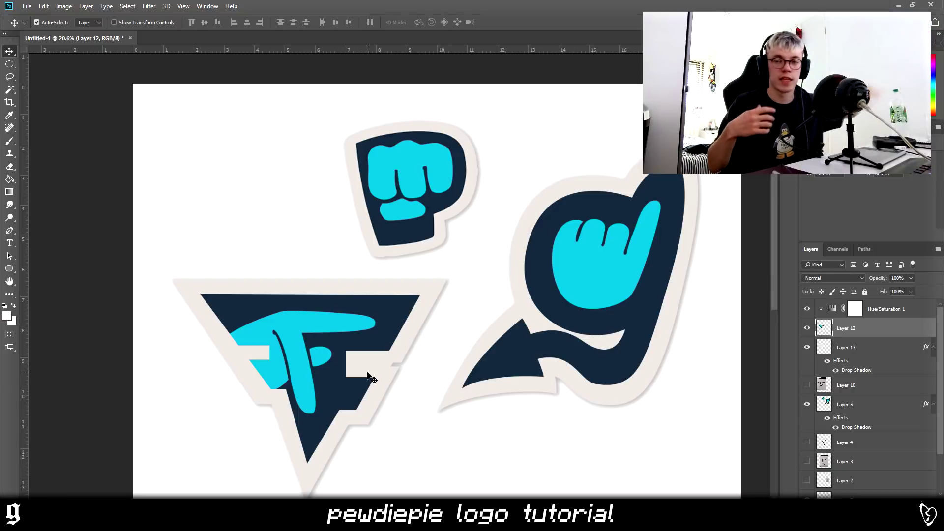
Create a new 6000 x 6000 px document at 300 pixels/inch with a white background.
left_click(29, 8)
left_click(32, 17)
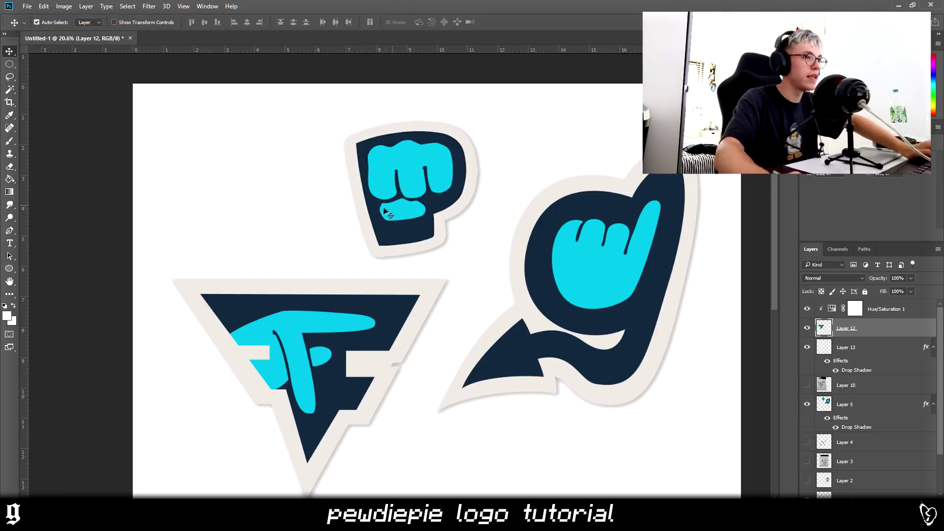
key("ctrl+n")
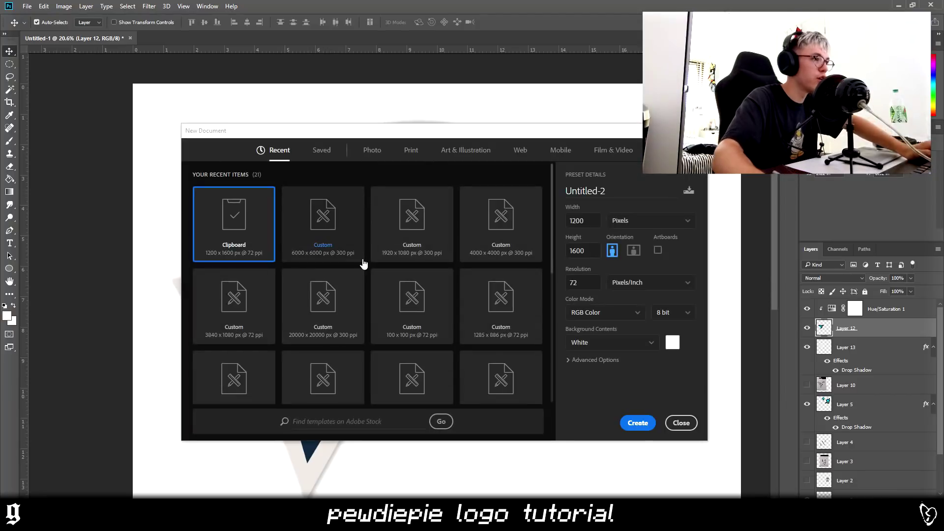
left_click(328, 233)
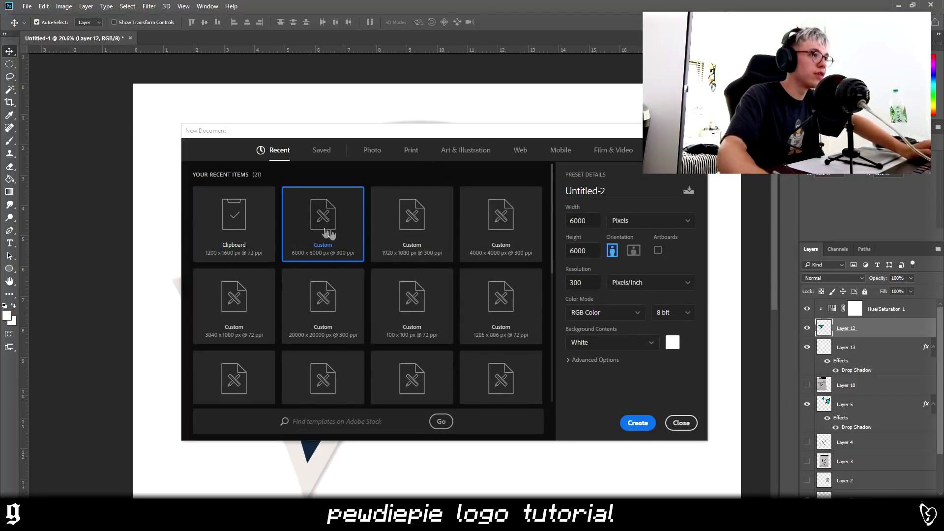
left_click(638, 423)
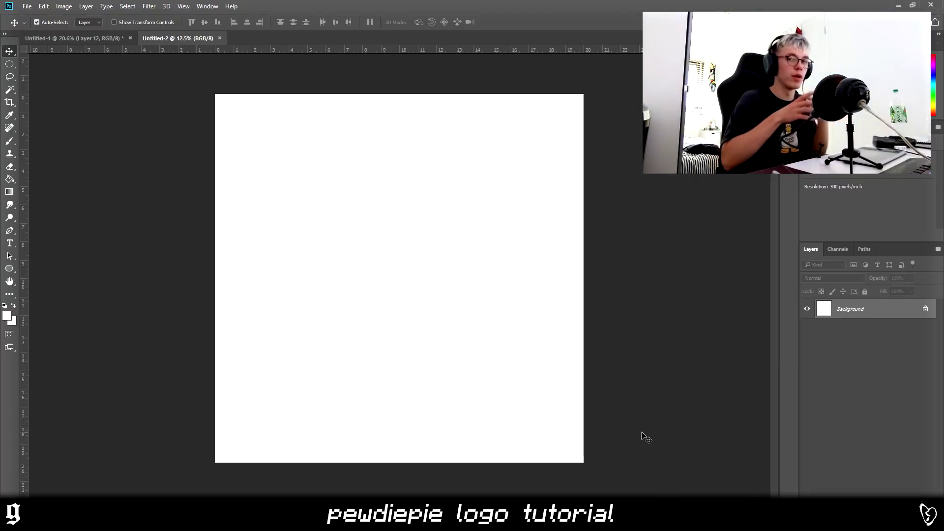
Set up the Brush tool with the default black foreground colour.
key("b")
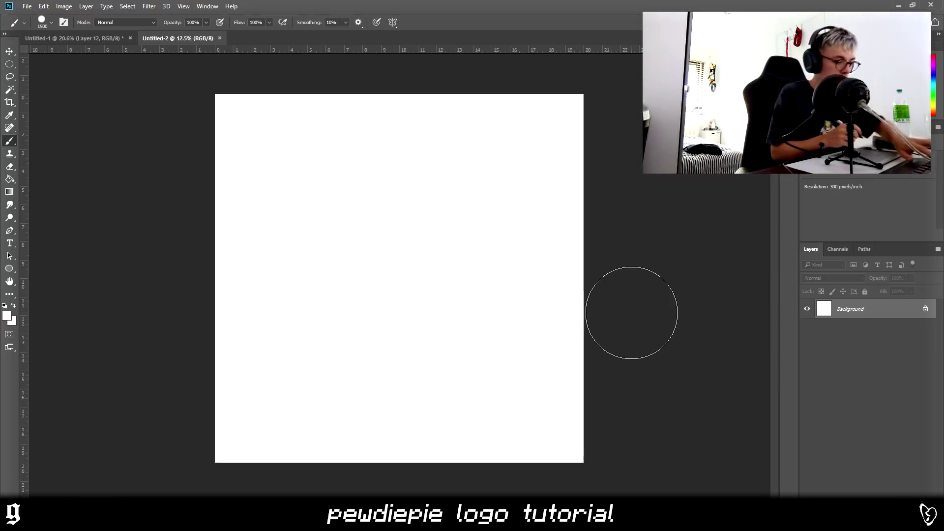
left_click(4, 306)
Try a large stroke on the canvas with the brush hardness reduced to a soft edge.
left_click(49, 22)
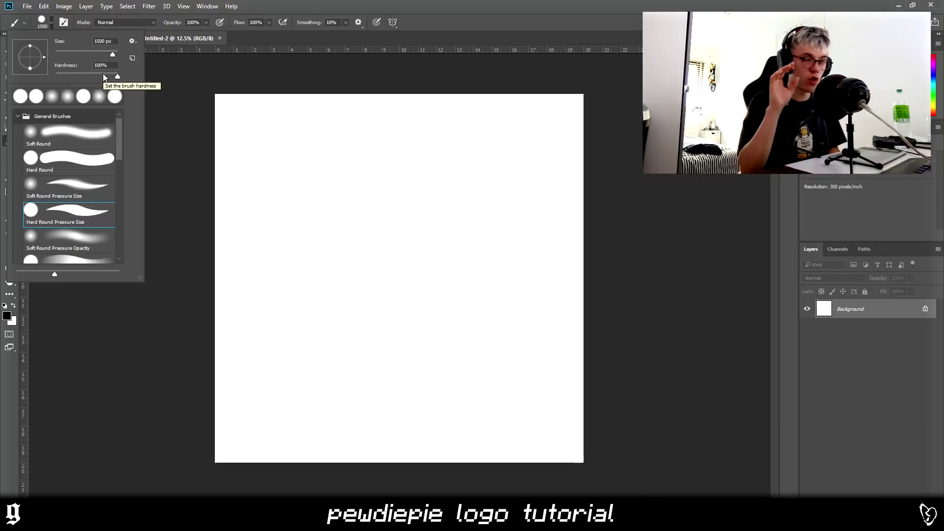
left_click_drag(104, 74, 43, 78)
mouse_move(408, 214)
left_mouse_down()
mouse_move(441, 311)
mouse_move(356, 375)
left_mouse_up()
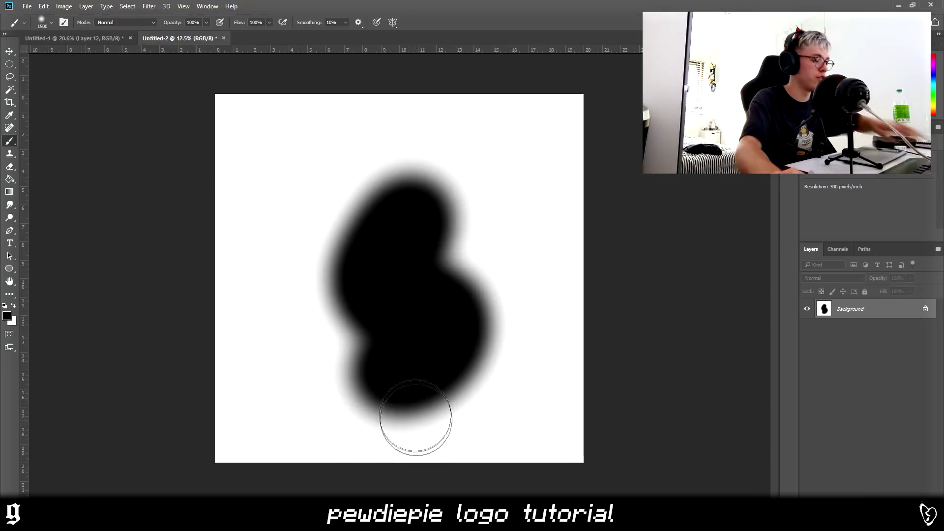
key("ctrl+z")
Set the brush hardness to 100% and its size to 58 px.
left_click(51, 22)
left_click_drag(95, 76, 179, 86)
left_click(73, 53)
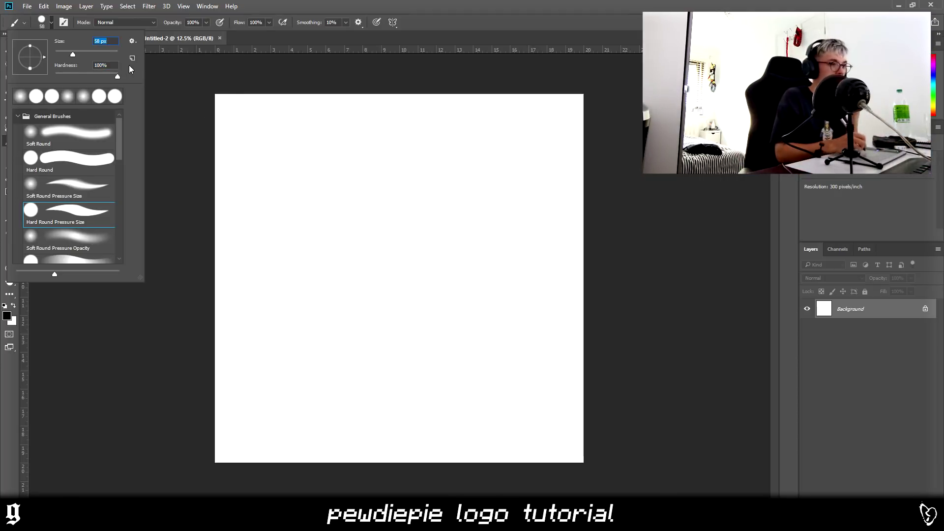
key("Return")
Try freehand curved strokes on the canvas with the thin hard-edged brush.
mouse_move(428, 271)
left_mouse_down()
mouse_move(358, 320)
mouse_move(451, 298)
left_mouse_up()
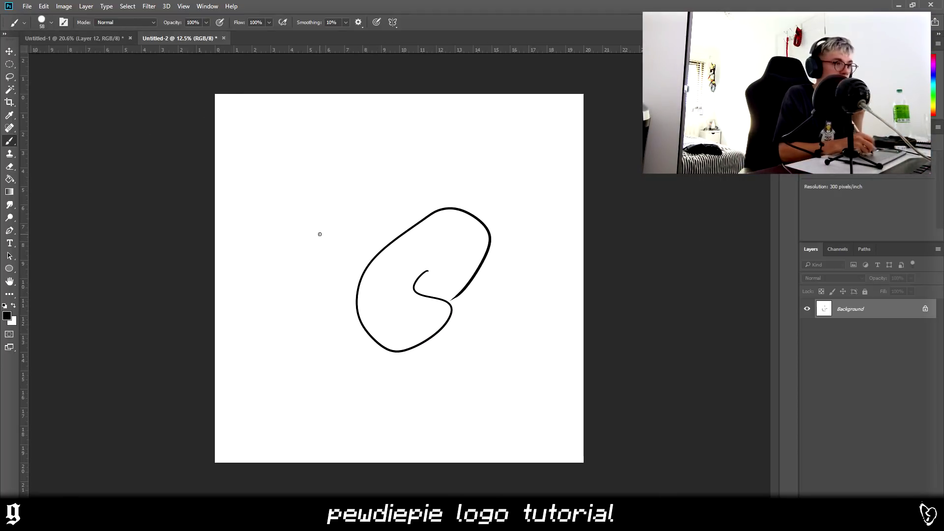
left_click_drag(320, 234, 438, 148)
key("ctrl+z")
key("ctrl+z")
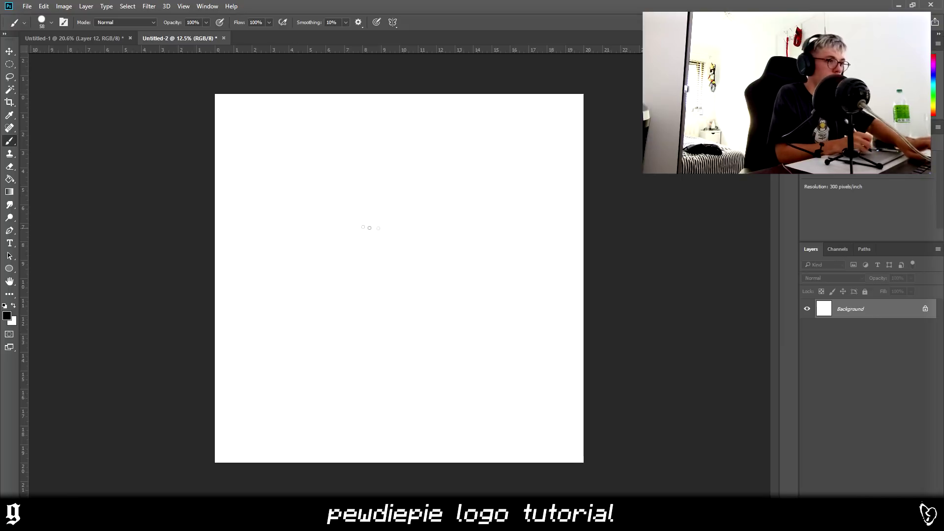
Try handwriting the words "Sexy Lines" across the canvas with the brush.
left_click_drag(288, 236, 240, 280)
mouse_move(343, 250)
left_mouse_down()
mouse_move(411, 238)
mouse_move(431, 244)
mouse_move(415, 284)
mouse_move(330, 292)
mouse_move(343, 334)
mouse_move(411, 331)
mouse_move(429, 312)
mouse_move(438, 334)
left_mouse_up()
left_click_drag(476, 305, 460, 340)
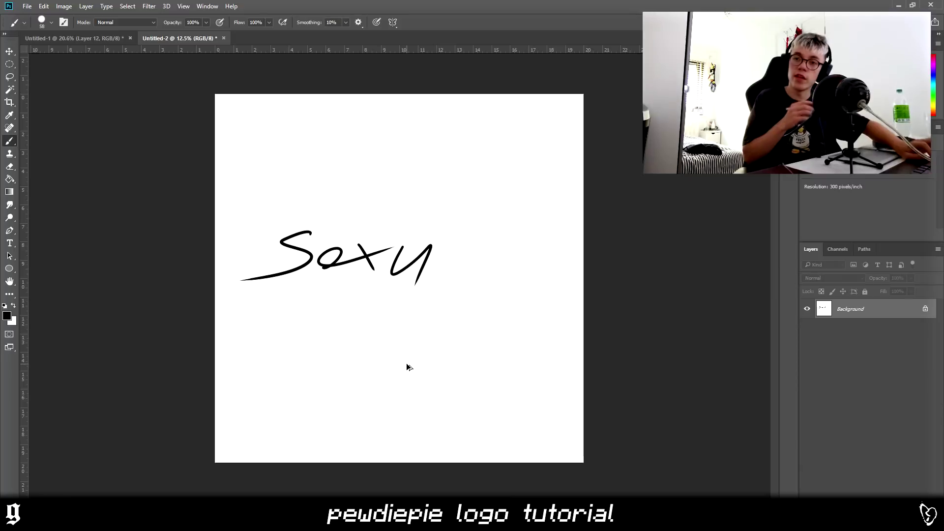
key("ctrl+z")
key("ctrl+z")
key("ctrl+z")
key("ctrl+z")
key("ctrl+z")
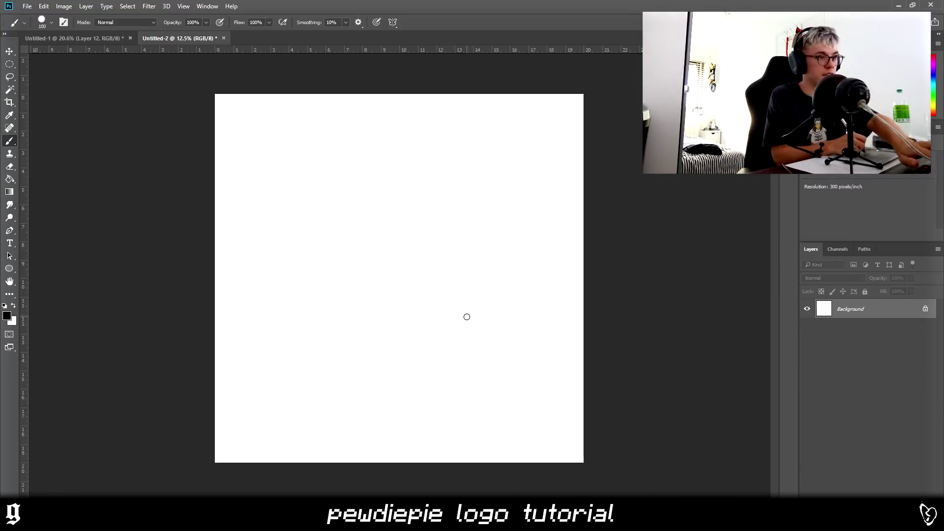
Enlarge the brush to 175 px and test it with wavy strokes on the canvas.
mouse_move(354, 330)
left_mouse_down()
mouse_move(379, 324)
mouse_move(431, 261)
mouse_move(435, 332)
left_mouse_up()
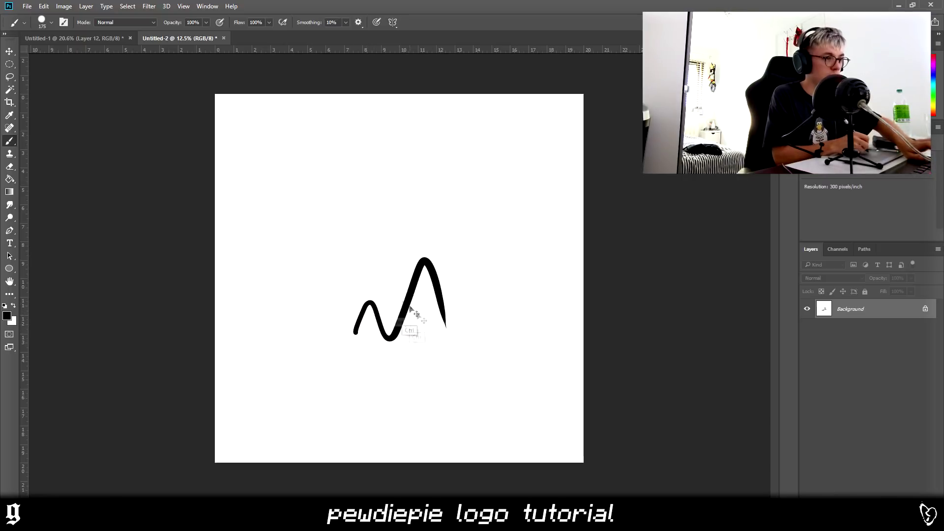
key("ctrl+z")
key("bracketright")
left_click_drag(357, 287, 447, 338)
key("ctrl+z")
Try looping scribbles that vary between thin and thick lines across the canvas.
mouse_move(347, 330)
left_mouse_down()
mouse_move(382, 296)
mouse_move(450, 290)
left_mouse_up()
mouse_move(317, 270)
left_mouse_down()
mouse_move(441, 240)
mouse_move(464, 252)
mouse_move(474, 331)
mouse_move(443, 426)
mouse_move(260, 364)
mouse_move(313, 239)
left_mouse_up()
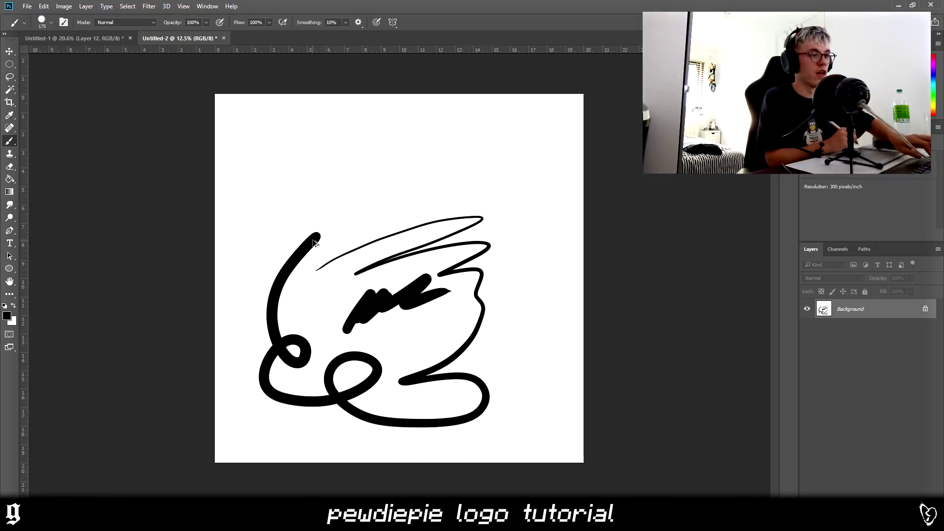
key("ctrl+alt+z")
key("ctrl+alt+z")
left_click_drag(342, 313, 467, 320)
key("ctrl+alt+z")
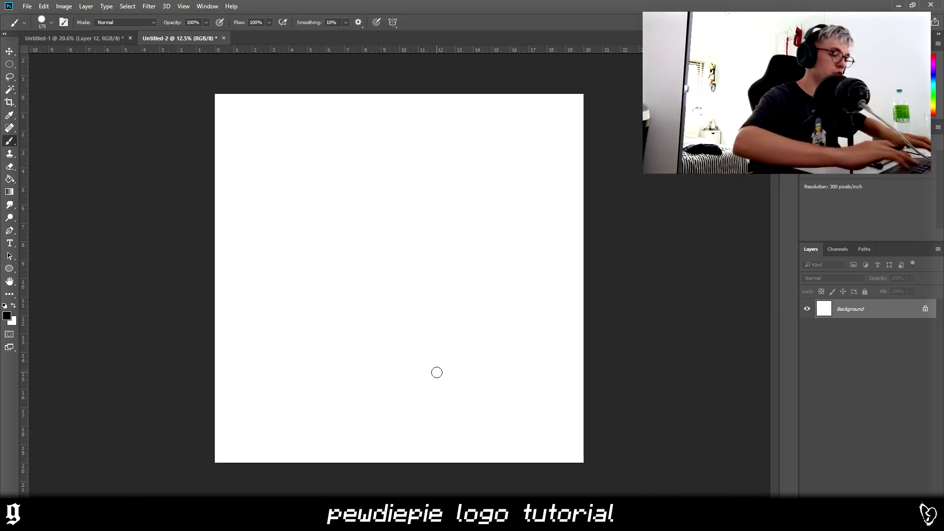
Add a new layer and sketch the outline of a large block letter S on it in black brush strokes.
key("ctrl+shift+n")
key("Return")
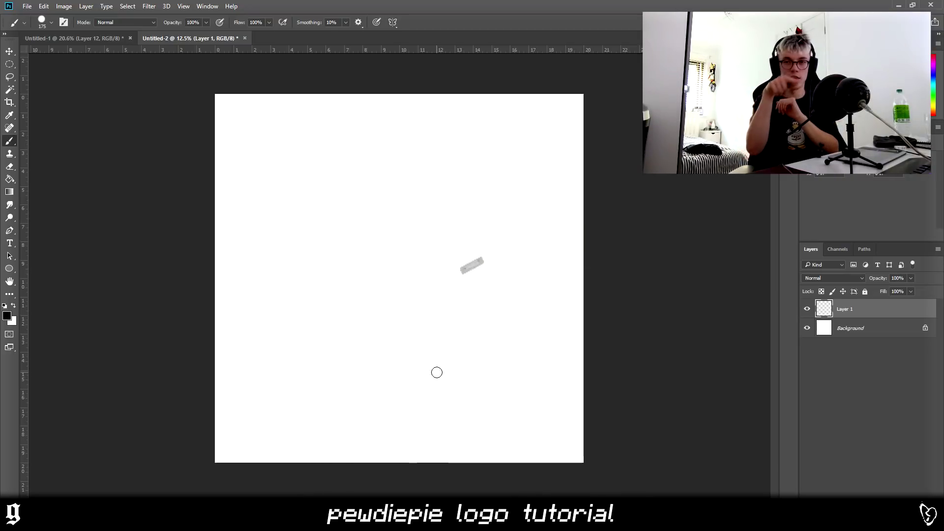
left_click_drag(485, 210, 449, 260)
left_click_drag(344, 314, 315, 365)
mouse_move(351, 309)
left_mouse_down()
mouse_move(399, 325)
mouse_move(386, 272)
left_mouse_up()
left_click_drag(408, 318, 358, 261)
left_click_drag(399, 291, 350, 222)
mouse_move(490, 217)
left_mouse_down()
mouse_move(376, 191)
mouse_move(417, 172)
mouse_move(355, 213)
left_mouse_up()
mouse_move(451, 260)
left_mouse_down()
mouse_move(422, 279)
mouse_move(422, 243)
left_mouse_up()
mouse_move(434, 248)
left_mouse_down()
mouse_move(415, 251)
mouse_move(433, 270)
mouse_move(465, 364)
left_mouse_up()
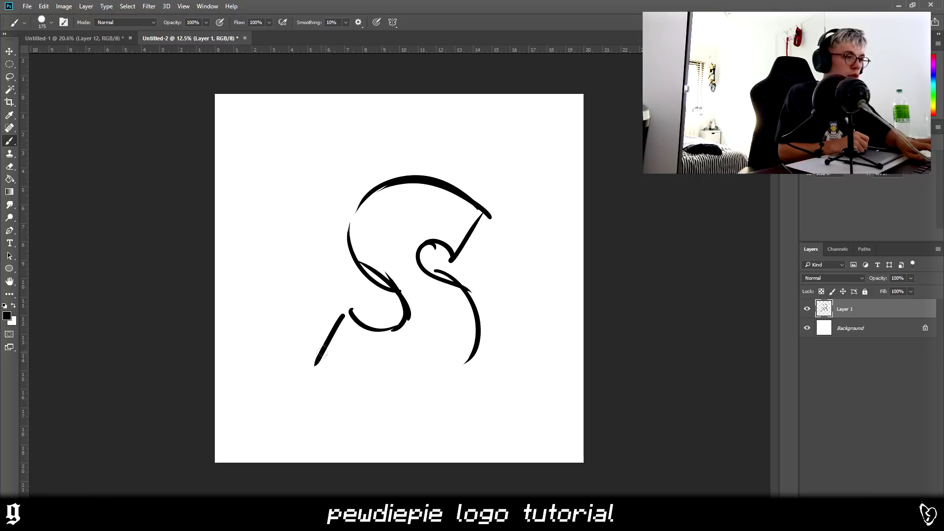
left_click_drag(321, 350, 380, 392)
left_click_drag(346, 361, 437, 393)
left_click_drag(479, 355, 400, 400)
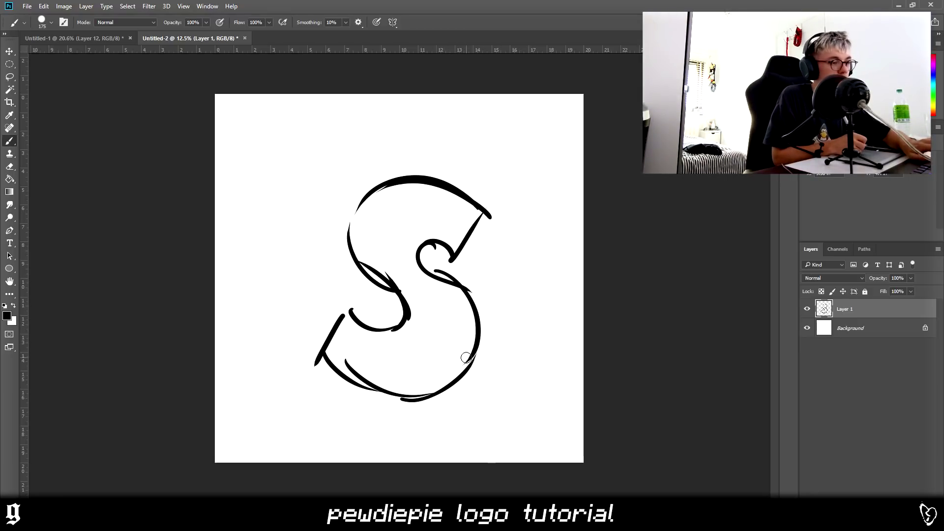
Erase the overlapping lines at the S's left inner curve and redraw that curve as one line.
key("e")
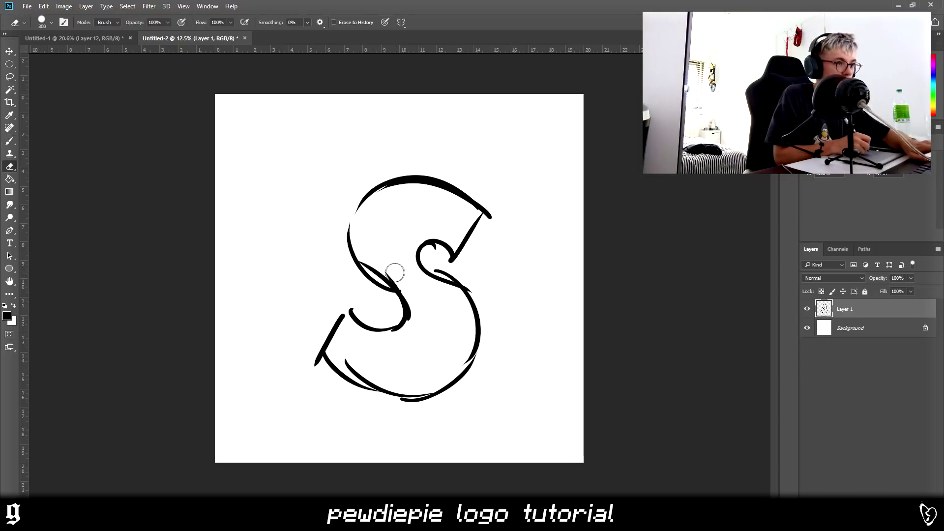
left_click_drag(379, 266, 427, 326)
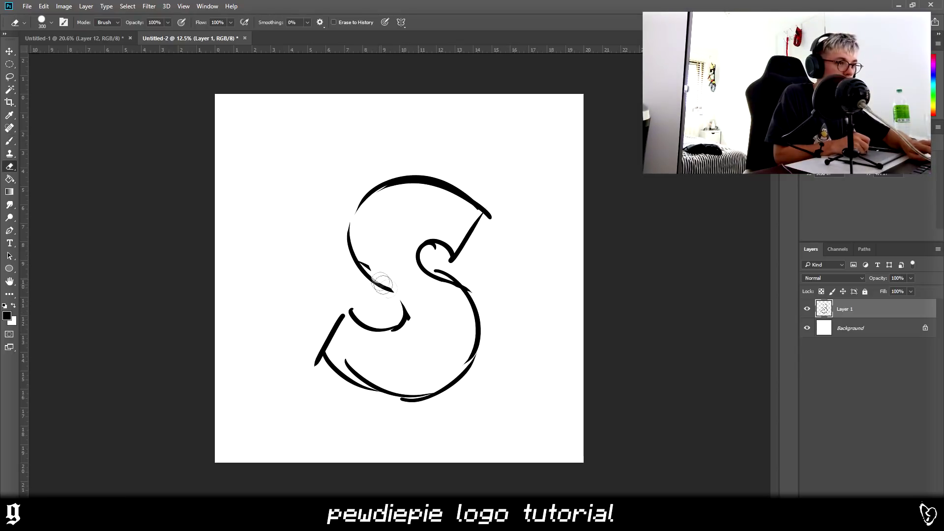
key("b")
left_click_drag(368, 273, 399, 314)
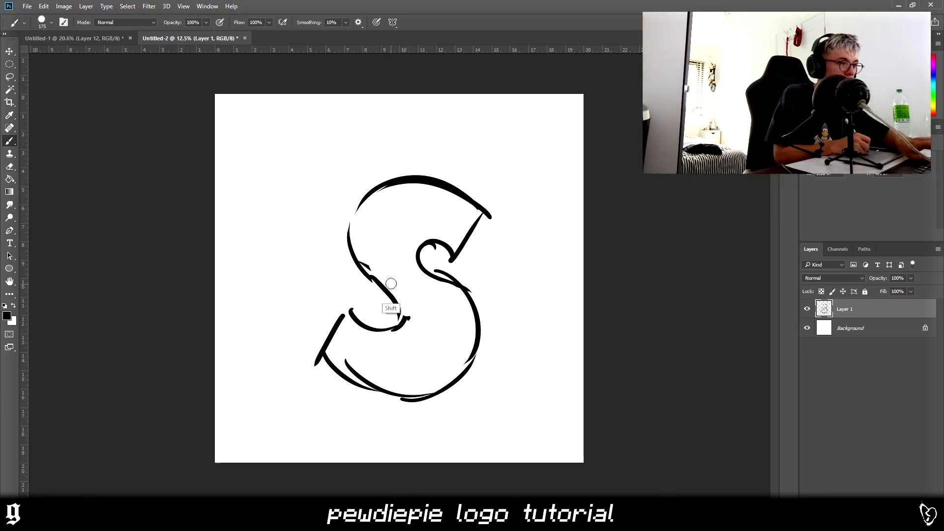
key("z")
key("b")
Try a wavy line running up through the middle of the S.
mouse_move(398, 366)
left_mouse_down()
mouse_move(438, 329)
mouse_move(435, 307)
mouse_move(396, 270)
mouse_move(385, 240)
mouse_move(401, 210)
mouse_move(431, 210)
left_mouse_up()
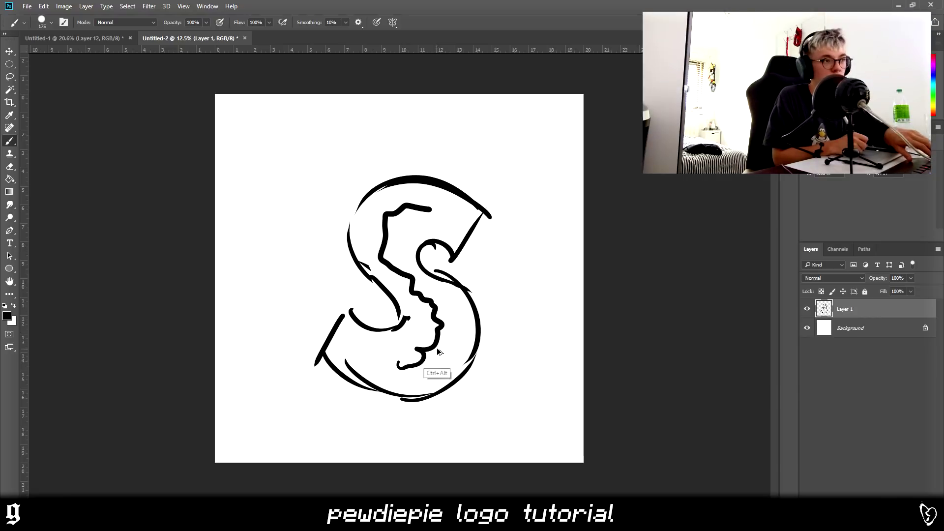
key("ctrl+z")
Rework the S's left inner curve and try out strokes inside the letter's body.
key("ctrl+z")
mouse_move(367, 271)
left_mouse_down()
mouse_move(398, 316)
mouse_move(388, 295)
mouse_move(407, 315)
mouse_move(475, 301)
left_mouse_up()
key("ctrl+z")
left_click_drag(391, 334, 394, 386)
mouse_move(444, 316)
left_mouse_down()
mouse_move(417, 371)
mouse_move(438, 362)
left_mouse_up()
key("ctrl+alt+z")
key("ctrl+alt+z")
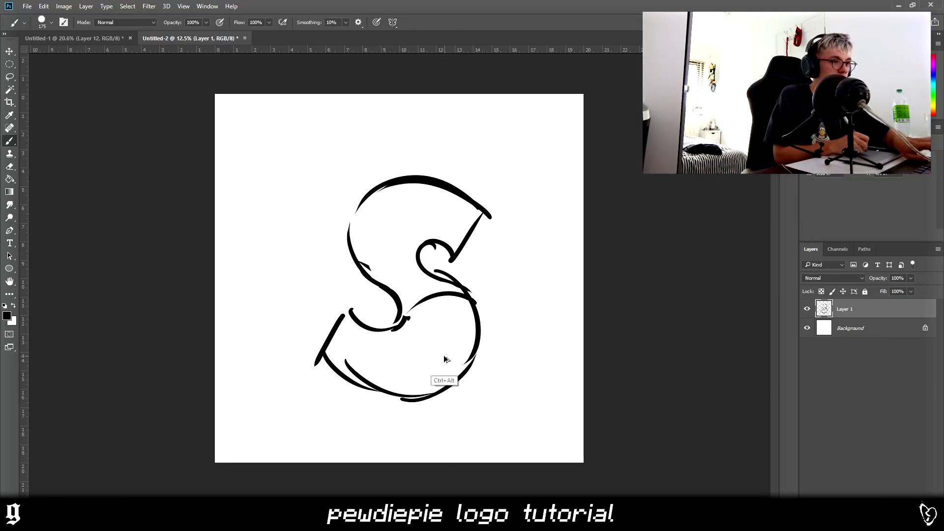
key("ctrl+alt+z")
left_click_drag(375, 247, 400, 201)
key("ctrl+alt+z")
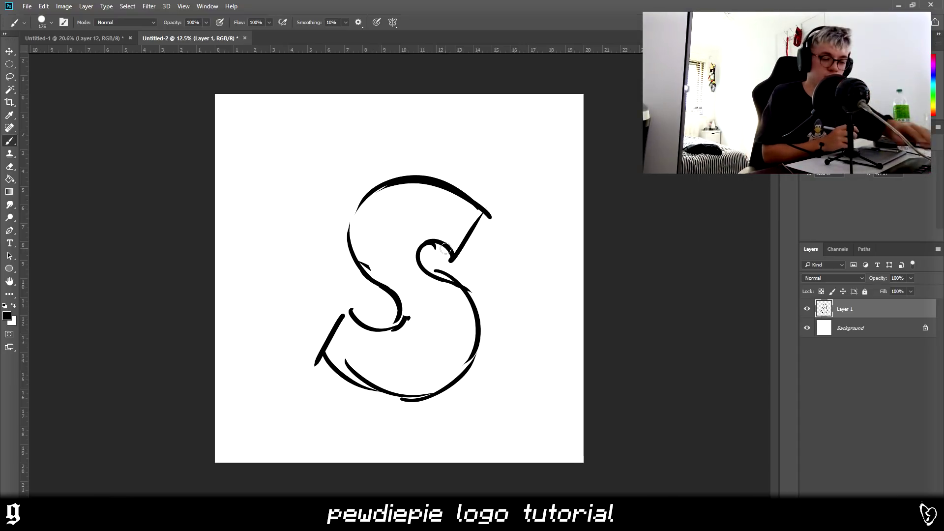
Erase the curl where the S's left inner curve ends and draw a bold oval there with a 200 px brush.
key("bracketright")
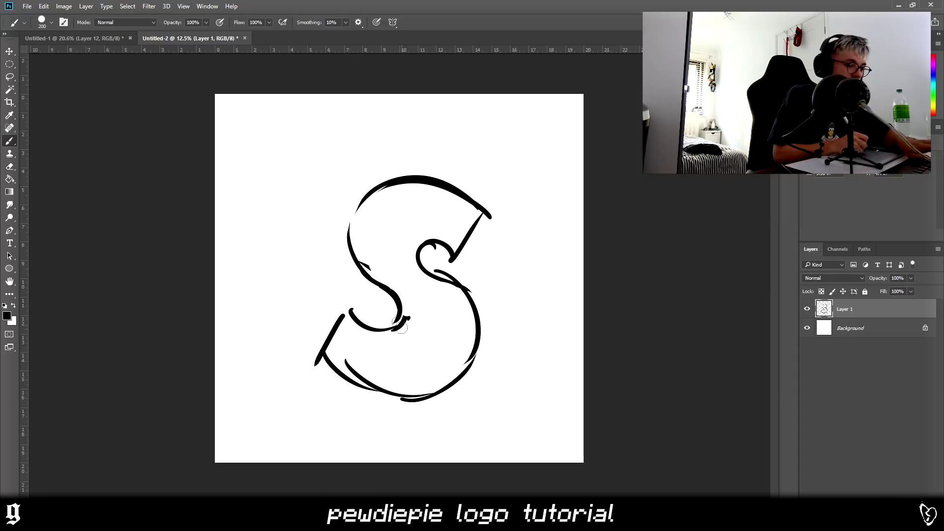
key("e")
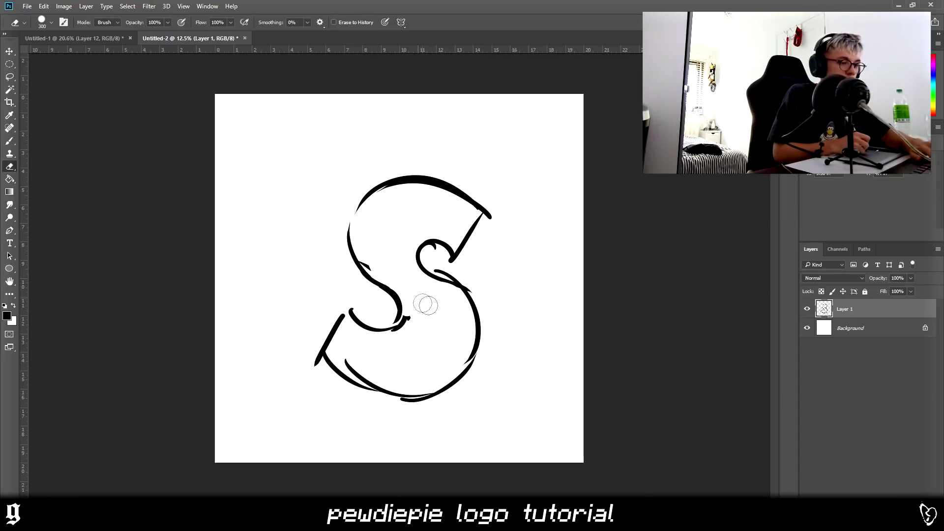
left_click_drag(425, 305, 396, 335)
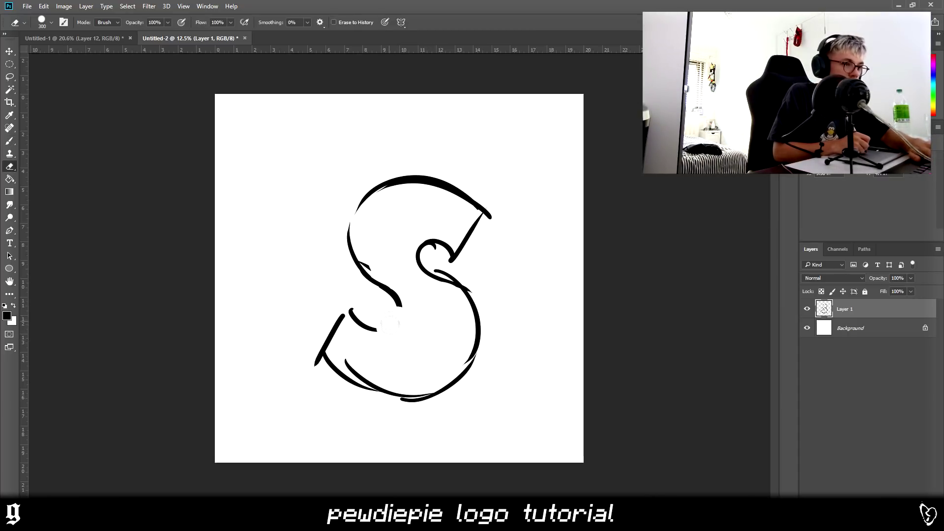
key("z")
left_click(404, 309)
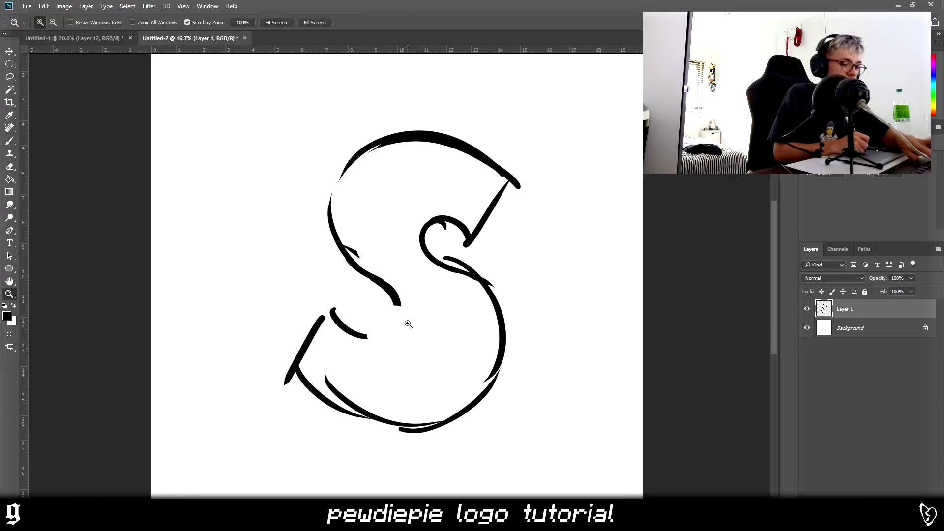
key("b")
mouse_move(400, 309)
left_mouse_down()
mouse_move(373, 347)
mouse_move(404, 355)
mouse_move(387, 325)
mouse_move(373, 357)
mouse_move(383, 318)
mouse_move(413, 344)
left_mouse_up()
key("ctrl+z")
key("ctrl+z")
key("ctrl+z")
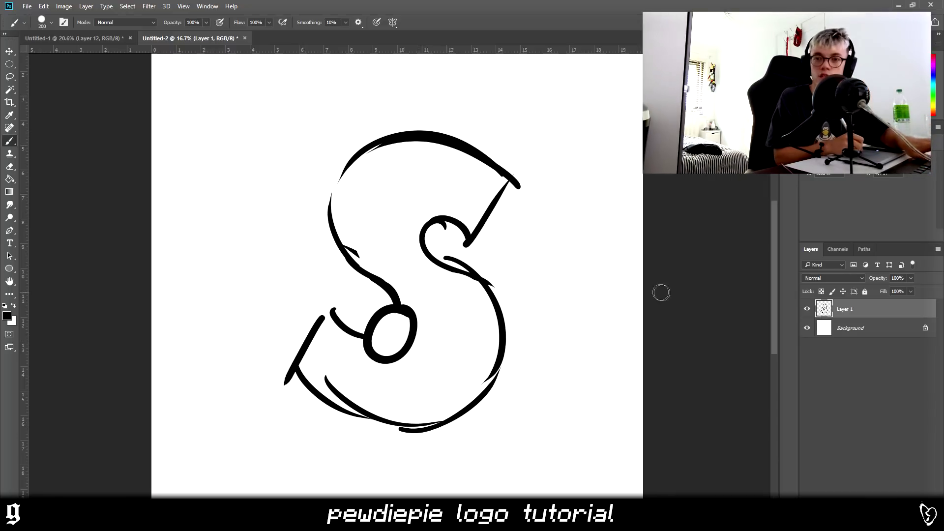
Draw a second circle at the S's right bend, slit pupils in both circles, and stalks joining them to the lower bowl.
mouse_move(473, 281)
left_mouse_down()
mouse_move(444, 280)
mouse_move(467, 278)
mouse_move(455, 308)
left_mouse_up()
left_click_drag(385, 322, 396, 340)
mouse_move(379, 362)
left_mouse_down()
mouse_move(428, 344)
mouse_move(416, 353)
left_mouse_up()
mouse_move(435, 316)
left_mouse_down()
mouse_move(446, 329)
mouse_move(472, 330)
left_mouse_up()
left_click_drag(448, 330, 466, 375)
mouse_move(417, 352)
left_mouse_down()
mouse_move(460, 386)
mouse_move(442, 393)
left_mouse_up()
mouse_move(470, 331)
left_mouse_down()
mouse_move(479, 377)
mouse_move(430, 421)
left_mouse_up()
left_click_drag(459, 379, 462, 385)
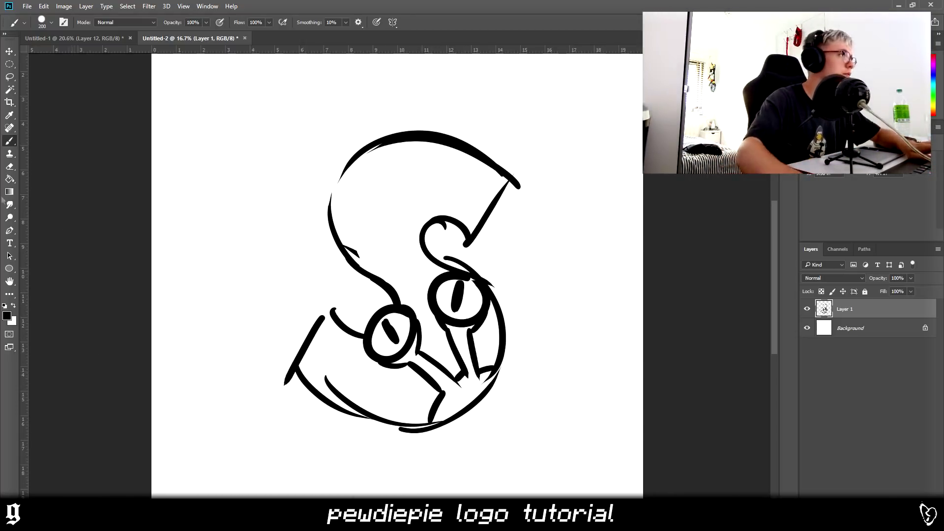
Switch to the Lasso tool for the stalks sketched in the S's lower bowl.
key("l")
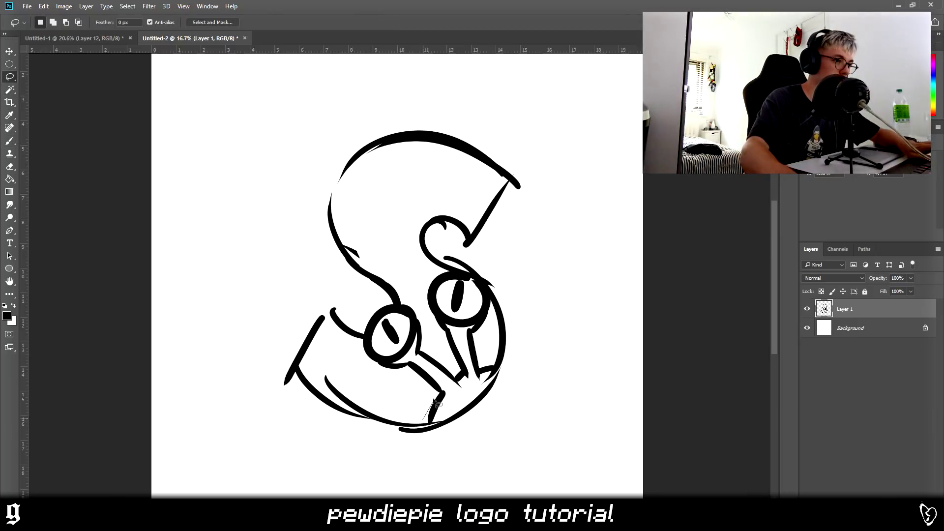
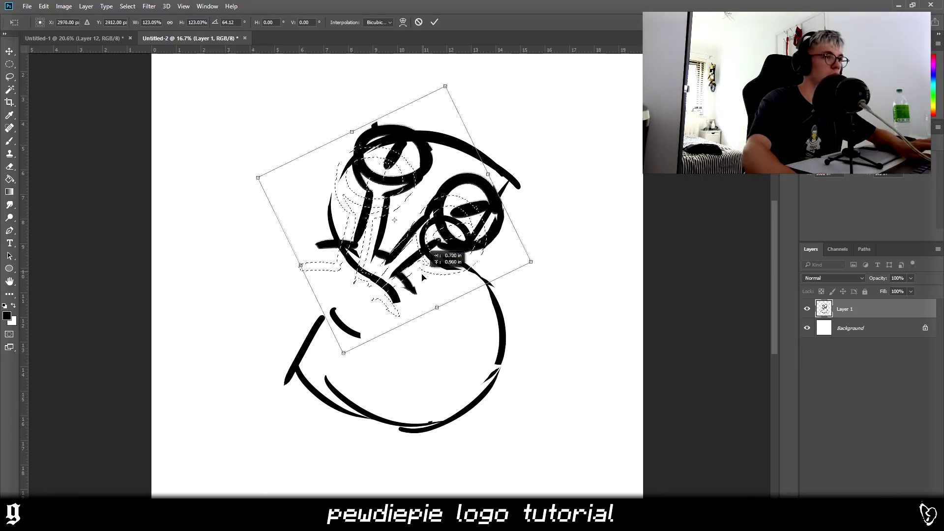
Move the selected eye-stalks into the S's lower bowl and rotate them to about -10.5 degrees.
mouse_move(436, 204)
left_mouse_down()
mouse_move(443, 173)
mouse_move(427, 285)
mouse_move(437, 317)
mouse_move(456, 308)
left_mouse_up()
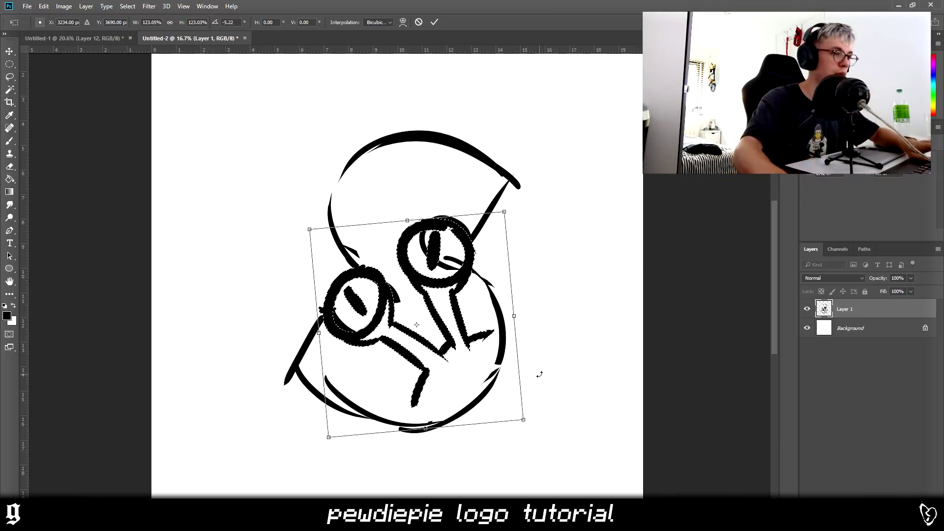
mouse_move(437, 335)
left_mouse_down()
mouse_move(476, 363)
mouse_move(450, 346)
left_mouse_up()
left_click_drag(615, 346, 614, 330)
left_click_drag(480, 352, 483, 340)
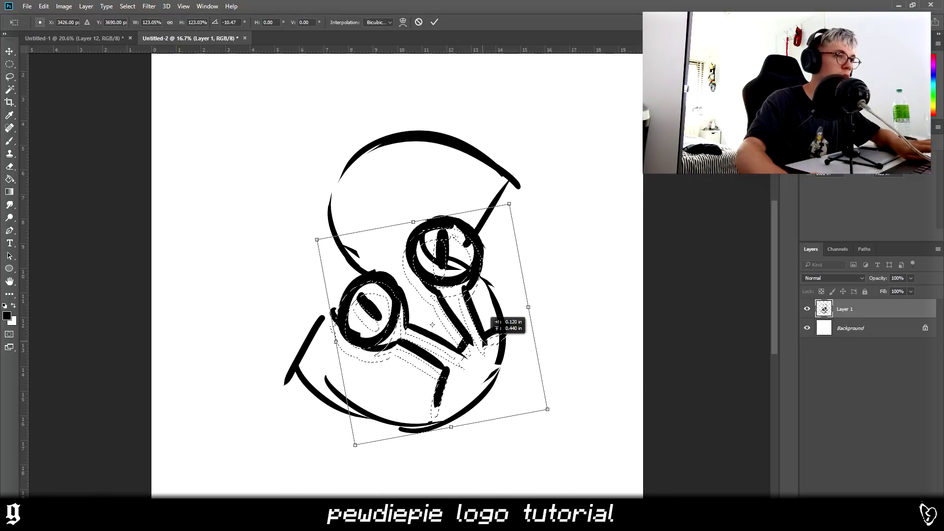
key("Return")
Erase the stray lines inside the right eye with a 200 px eraser and extend the lower stalk line to the S's bottom edge.
key("e")
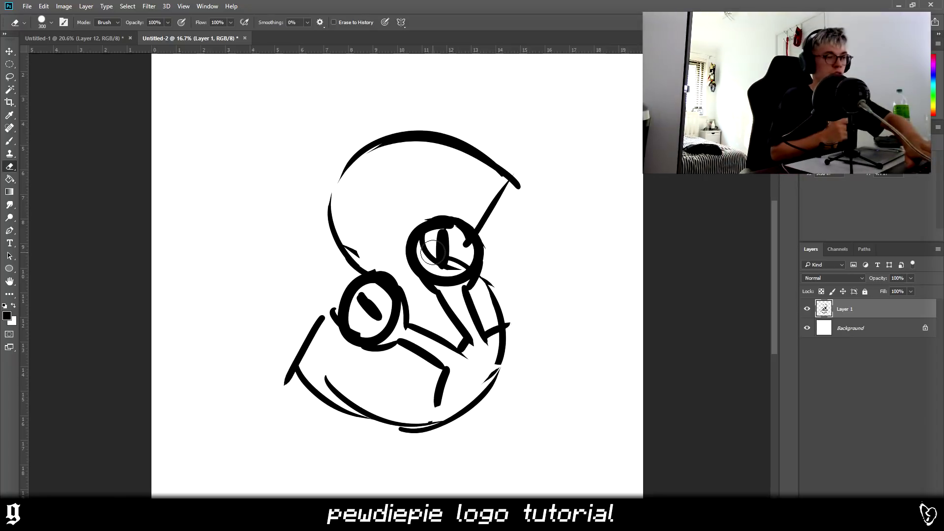
key("bracketleft")
left_click_drag(425, 244, 437, 259)
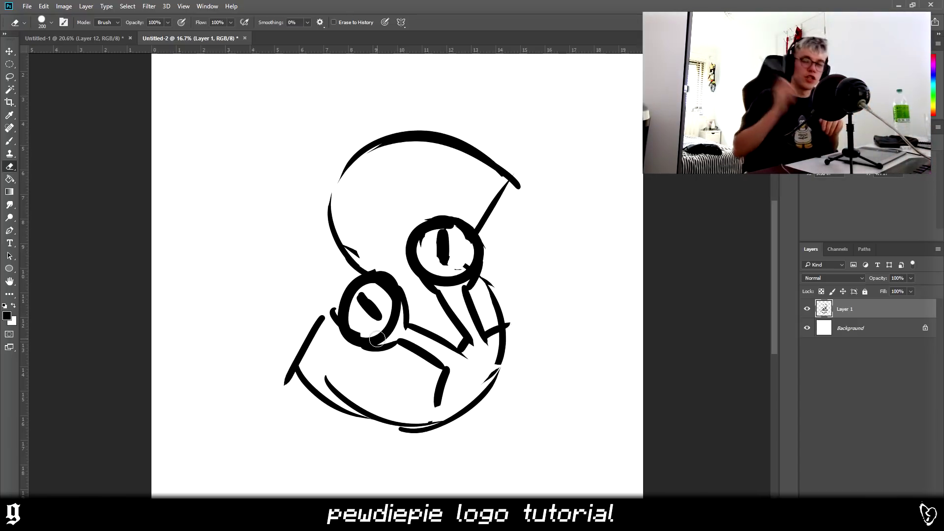
key("b")
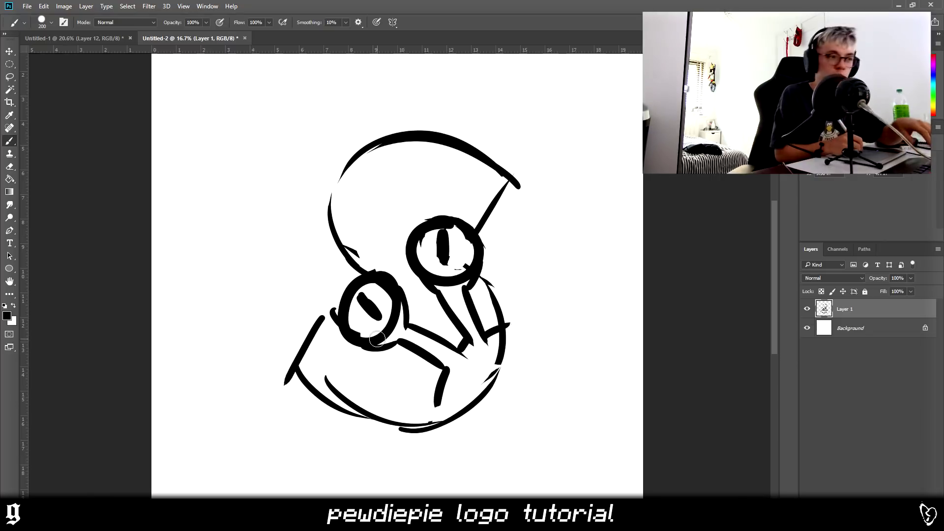
left_click_drag(439, 427, 446, 370)
key("e")
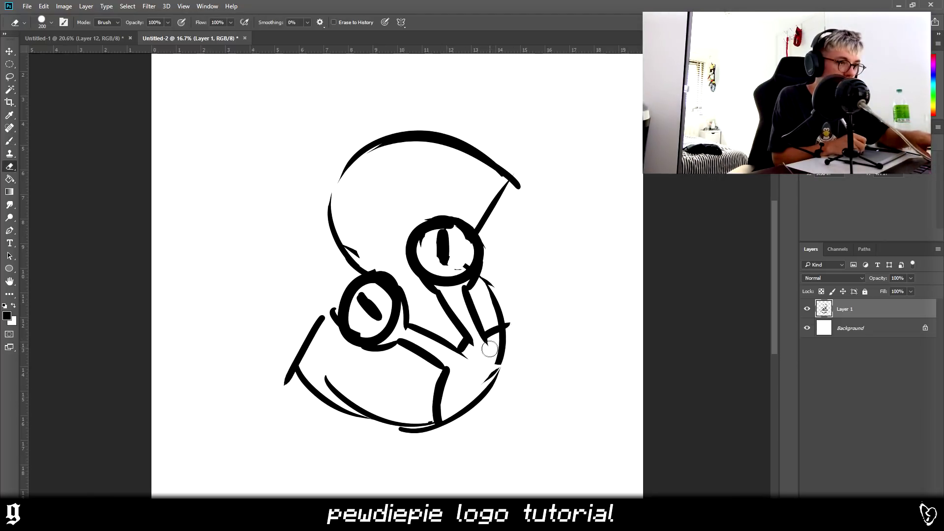
key("b")
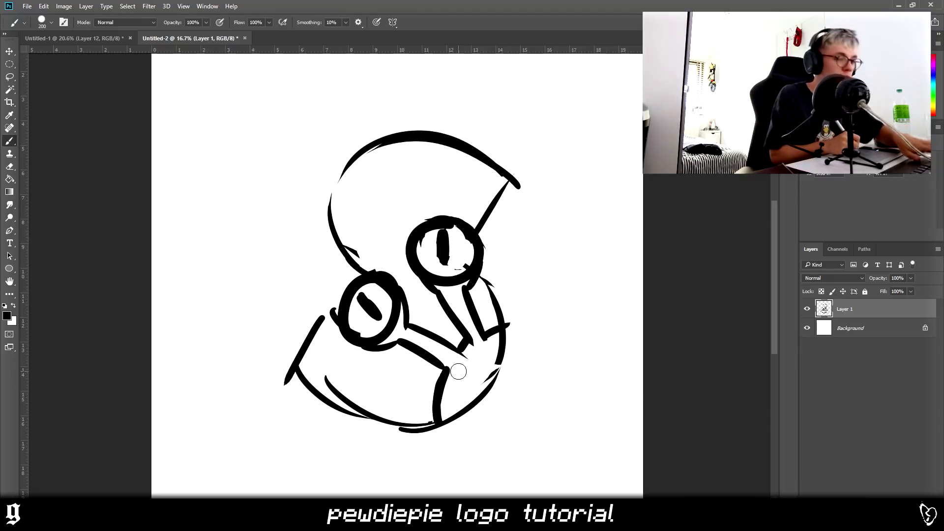
Lower the rough sketch layer's opacity to 22% and add a new layer above it.
left_click(911, 278)
left_click_drag(913, 289, 879, 293)
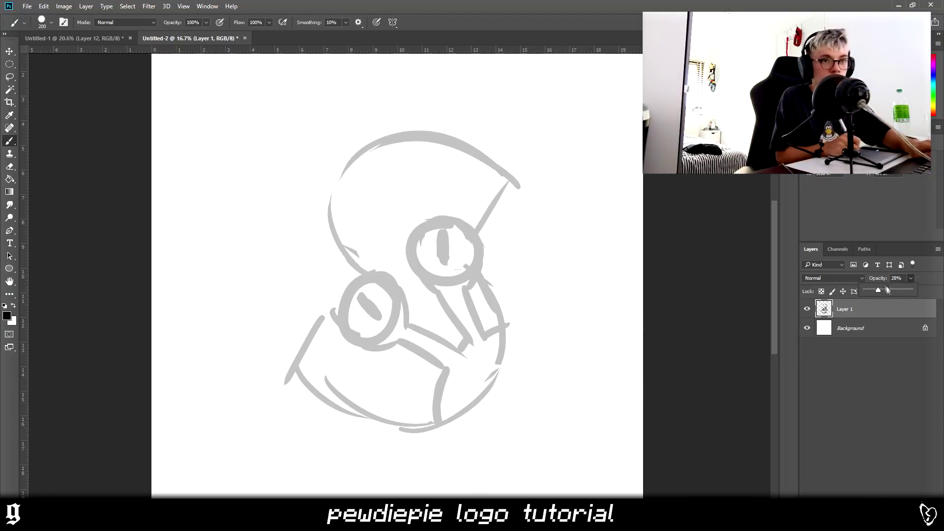
left_click_drag(875, 291, 875, 293)
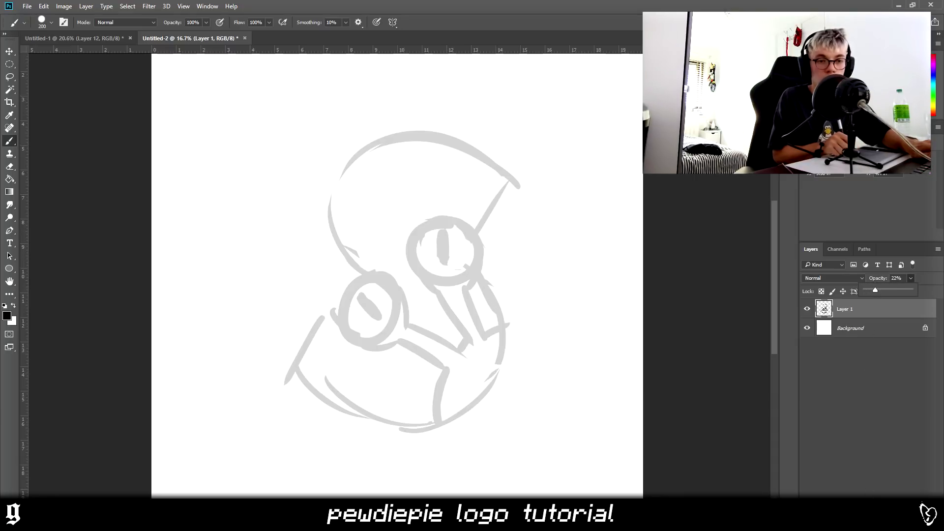
left_click(900, 503)
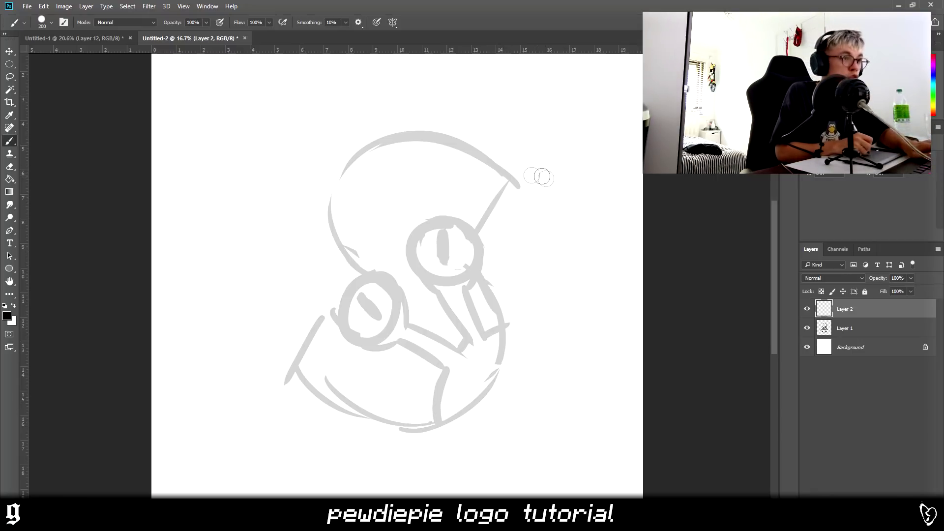
Ink the S's two slanted ends, the right eye's upper arc and the upper outer curve with the 200 px brush.
left_click_drag(535, 190, 481, 244)
left_click_drag(339, 320, 270, 378)
mouse_move(453, 223)
left_mouse_down()
mouse_move(475, 242)
mouse_move(450, 221)
mouse_move(473, 229)
mouse_move(439, 217)
mouse_move(419, 226)
mouse_move(414, 255)
mouse_move(433, 269)
left_mouse_up()
key("ctrl+z")
Ink the left eye's lower arc and the S's lower outer curve from the left end around to the right bend.
key("ctrl+z")
key("ctrl+z")
mouse_move(424, 226)
left_mouse_down()
mouse_move(420, 271)
mouse_move(474, 279)
mouse_move(502, 324)
left_mouse_up()
mouse_move(365, 271)
left_mouse_down()
mouse_move(344, 159)
mouse_move(334, 195)
mouse_move(433, 130)
mouse_move(524, 208)
left_mouse_up()
left_click_drag(496, 165, 540, 200)
key("e")
key("v")
key("b")
mouse_move(338, 323)
left_mouse_down()
mouse_move(365, 346)
mouse_move(389, 346)
left_mouse_up()
mouse_move(347, 326)
left_mouse_down()
mouse_move(364, 345)
mouse_move(397, 342)
left_mouse_up()
left_click_drag(276, 375, 332, 424)
left_click_drag(493, 310, 510, 362)
left_click_drag(502, 329, 481, 410)
mouse_move(312, 417)
left_mouse_down()
mouse_move(467, 434)
mouse_move(494, 396)
left_mouse_up()
key("ctrl+z")
left_click_drag(453, 441, 505, 353)
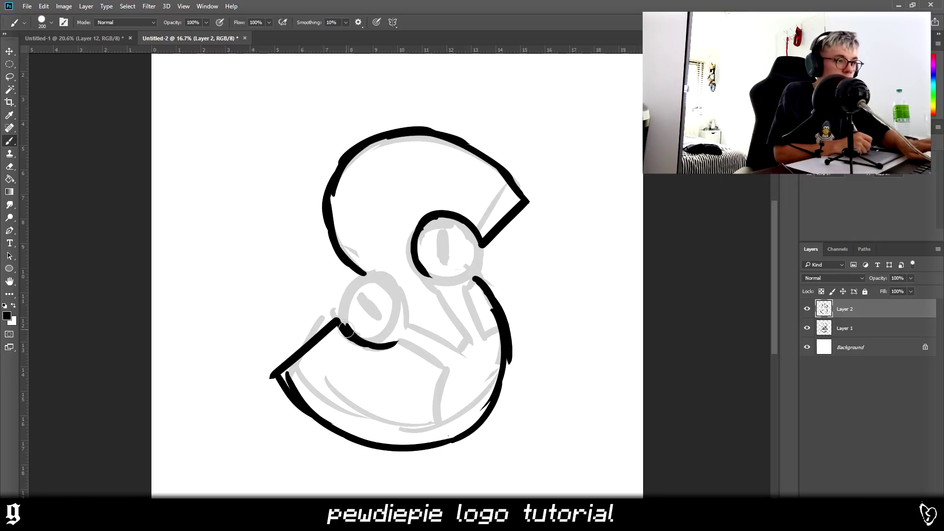
Ink the left eye's stalk, complete both eye circles and add a slit pupil in each.
mouse_move(344, 327)
left_mouse_down()
mouse_move(353, 288)
mouse_move(365, 292)
mouse_move(346, 306)
mouse_move(398, 269)
mouse_move(358, 289)
mouse_move(406, 282)
mouse_move(370, 284)
mouse_move(409, 327)
mouse_move(358, 334)
mouse_move(396, 336)
mouse_move(418, 307)
mouse_move(462, 353)
left_mouse_up()
key("ctrl+z")
left_click_drag(393, 344, 432, 359)
mouse_move(480, 235)
left_mouse_down()
mouse_move(473, 273)
mouse_move(436, 284)
left_mouse_up()
left_click_drag(445, 221, 448, 271)
mouse_move(358, 292)
left_mouse_down()
mouse_move(393, 322)
mouse_move(371, 297)
left_mouse_up()
Make a small round highlight with a black outline in each pupil, retrying the placement on the right eye.
key("e")
key("b")
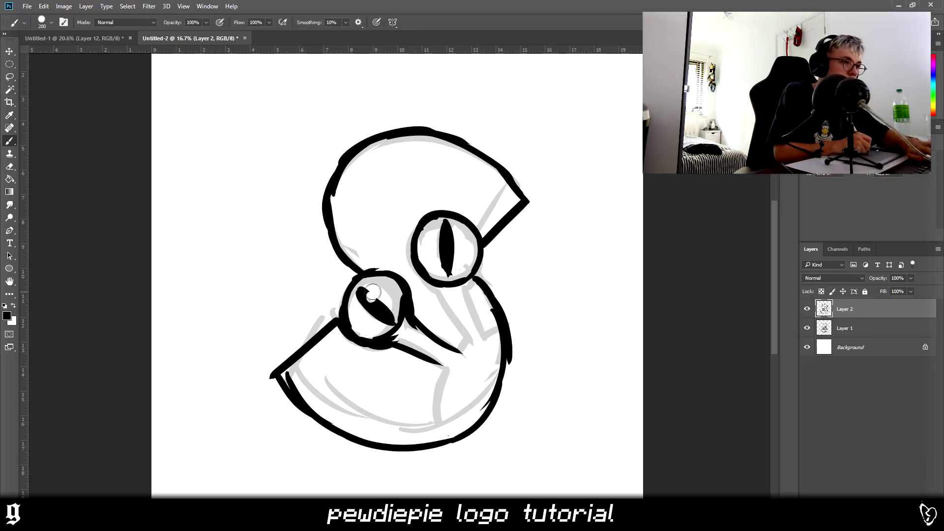
key("e")
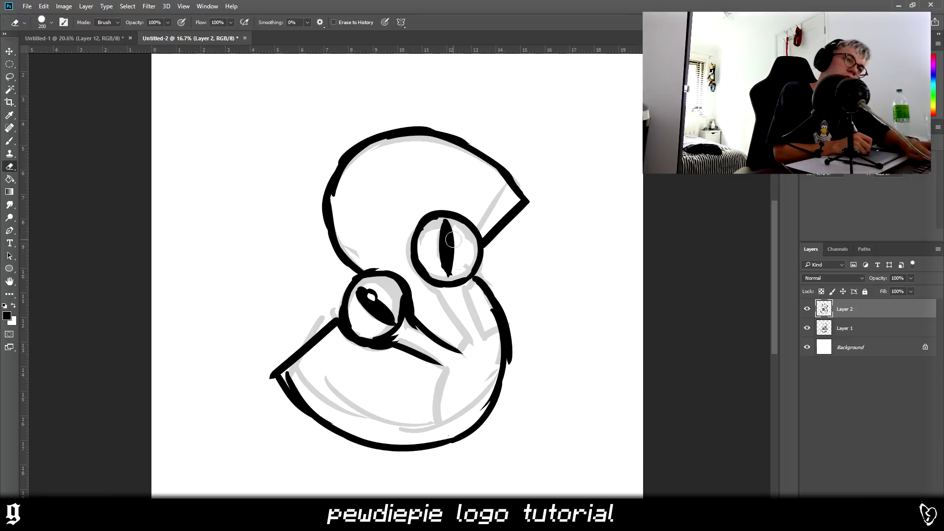
key("b")
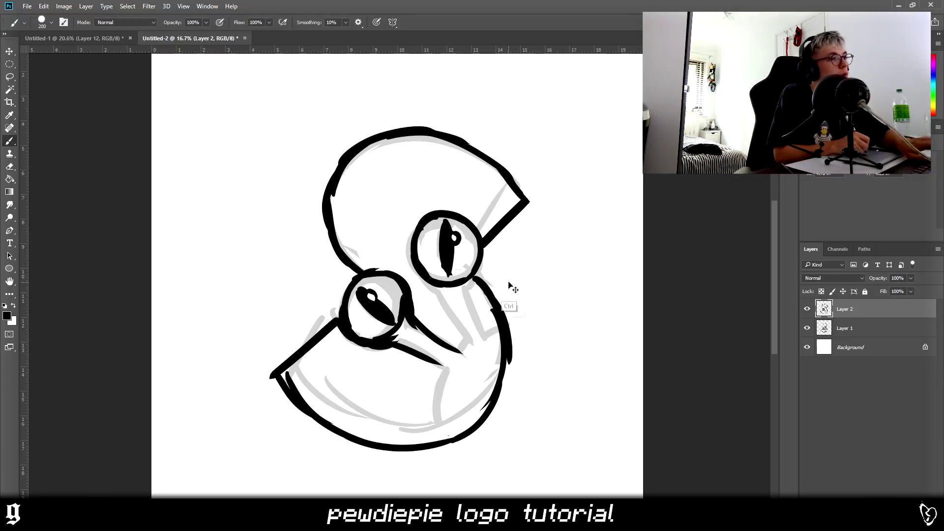
key("e")
left_click_drag(441, 227, 443, 242)
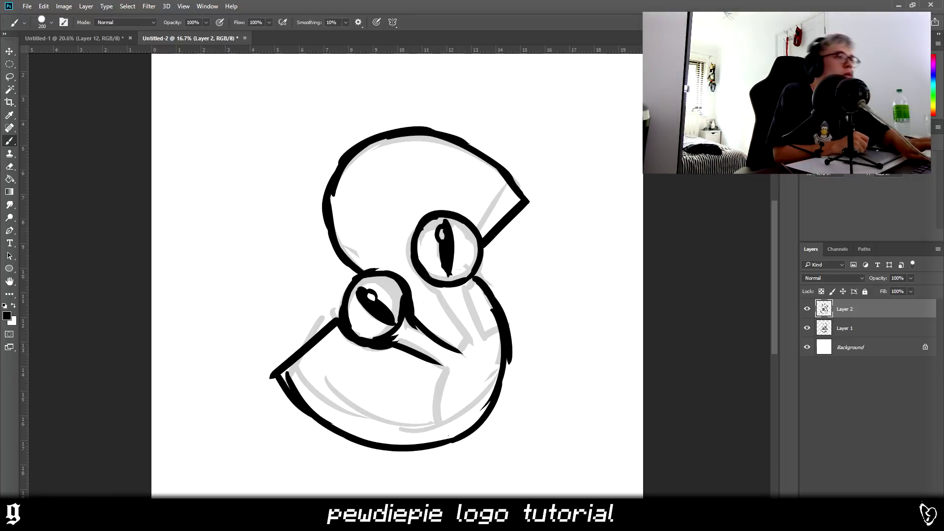
key("ctrl+alt+z")
key("ctrl+alt+z")
key("ctrl+alt+z")
left_click(451, 235)
key("e")
left_click(450, 234)
key("b")
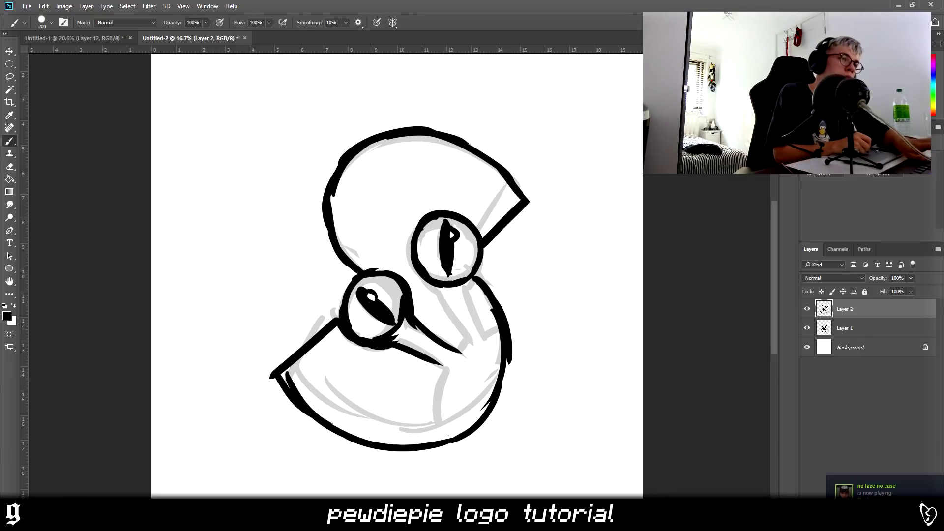
Ink the right eye's two stalk lines and the short strokes joining them to the left stalk and the S's right edge.
mouse_move(430, 281)
left_mouse_down()
mouse_move(460, 311)
mouse_move(471, 277)
mouse_move(471, 345)
left_mouse_up()
key("ctrl+alt+z")
mouse_move(469, 278)
left_mouse_down()
mouse_move(478, 342)
mouse_move(485, 340)
left_mouse_up()
key("ctrl+alt+z")
left_click_drag(484, 328, 496, 322)
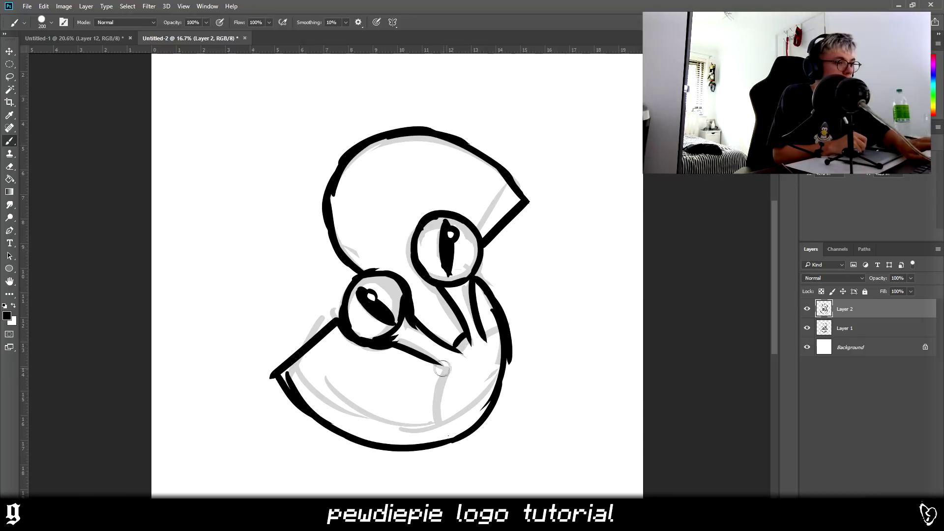
left_click_drag(455, 345, 466, 335)
Ink the curved line from the left stalk to the S's bottom edge and a small arc on the lower right bend.
left_click_drag(439, 366, 431, 440)
mouse_move(460, 399)
left_mouse_down()
mouse_move(493, 370)
mouse_move(476, 417)
left_mouse_up()
key("ctrl+alt+z")
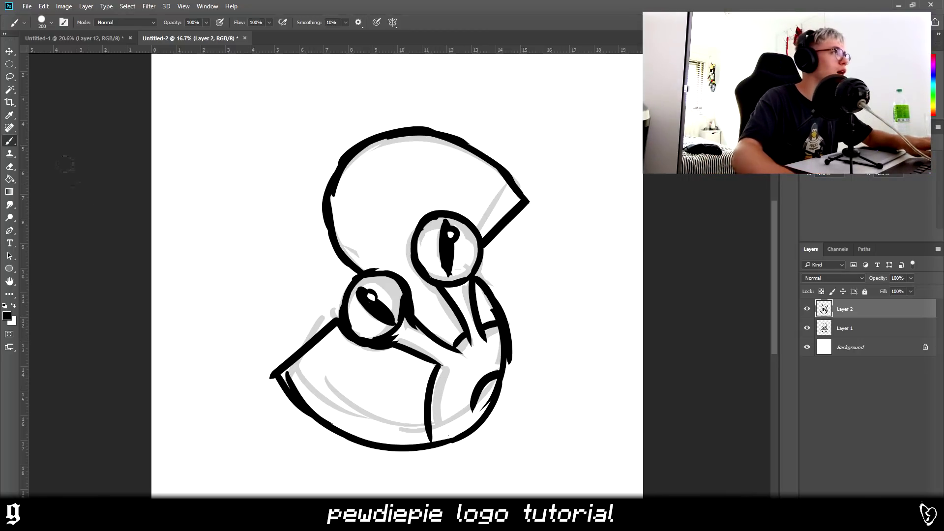
Copy the fist logo in Untitled-1 to its own layer and bring it into Untitled-2, placed to the upper left of the S.
left_click(9, 54)
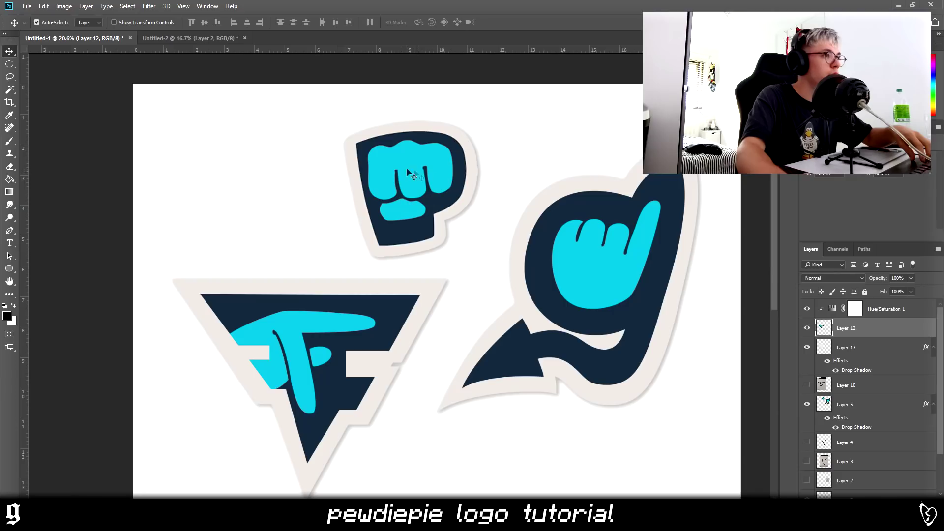
left_click_drag(377, 154, 391, 163)
left_click(9, 76)
mouse_move(265, 189)
left_mouse_down()
mouse_move(414, 273)
mouse_move(467, 226)
mouse_move(505, 132)
mouse_move(278, 91)
mouse_move(233, 139)
left_mouse_up()
key("ctrl+j")
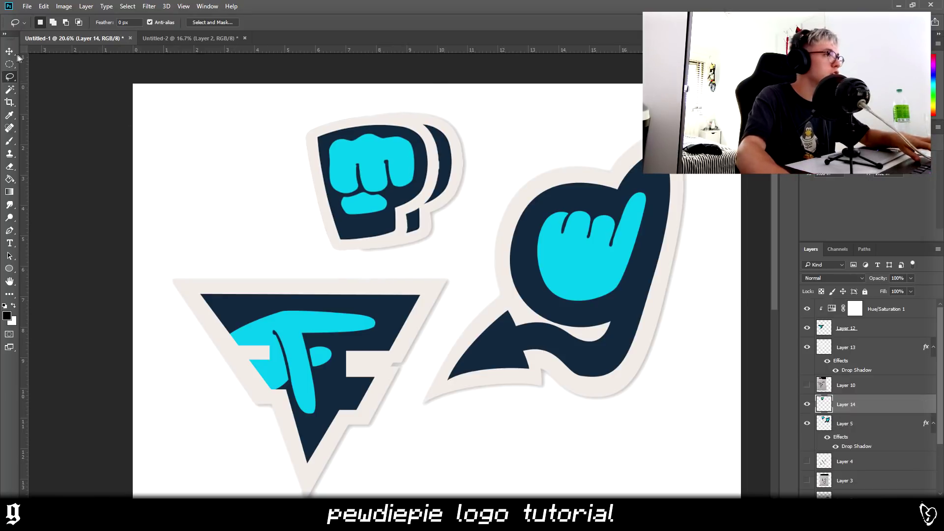
key("v")
mouse_move(364, 161)
left_mouse_down()
mouse_move(178, 60)
mouse_move(189, 38)
mouse_move(241, 231)
mouse_move(253, 148)
left_mouse_up()
scroll(260, 236, "up", 3)
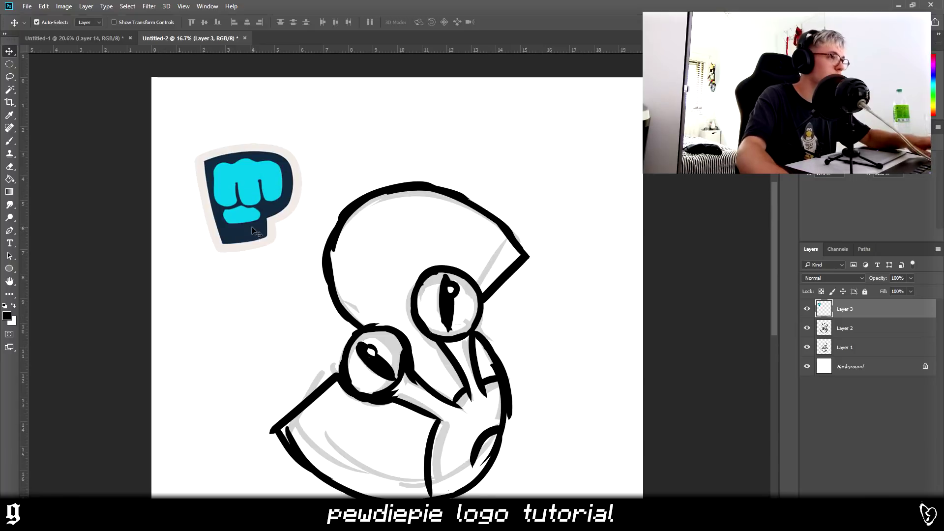
Sample the fist's cyan as the foreground colour.
key("b")
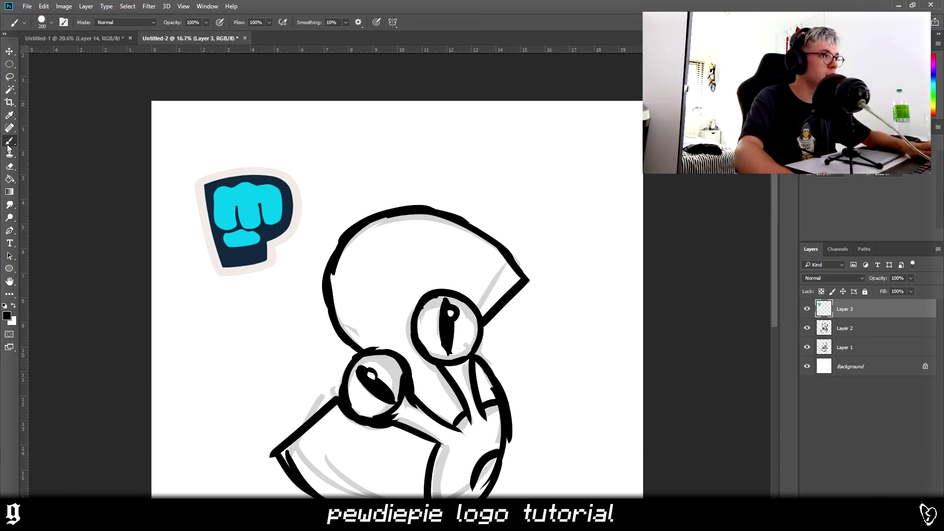
left_click(249, 196, "alt")
left_click(9, 52)
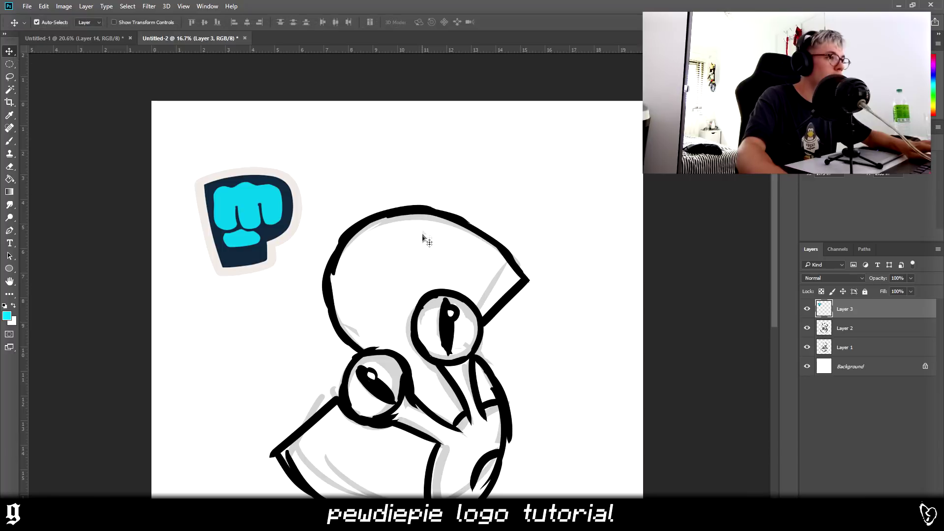
Hide the rough sketch layer, fade the inked S layer to light grey and add a new layer above it.
scroll(339, 226, "down", 3)
left_click(433, 258)
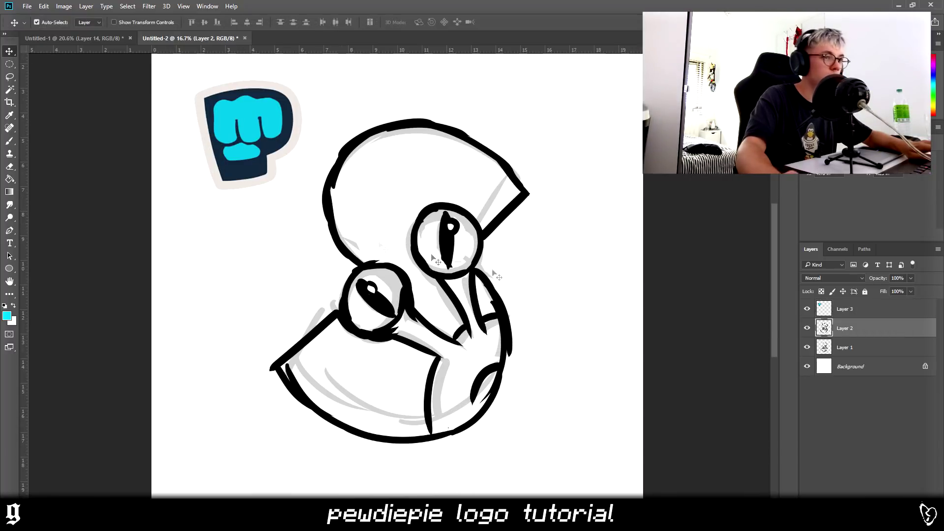
left_click(806, 347)
left_click_drag(907, 289, 875, 290)
left_click(897, 490)
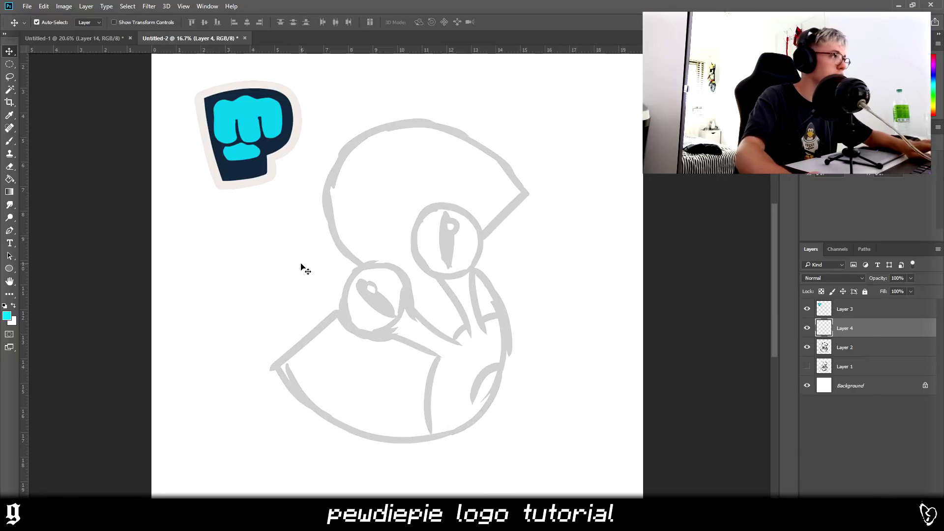
Trace the S's whole outer outline as a closed Pen tool path, cutting straight through both eyes.
left_click(11, 231)
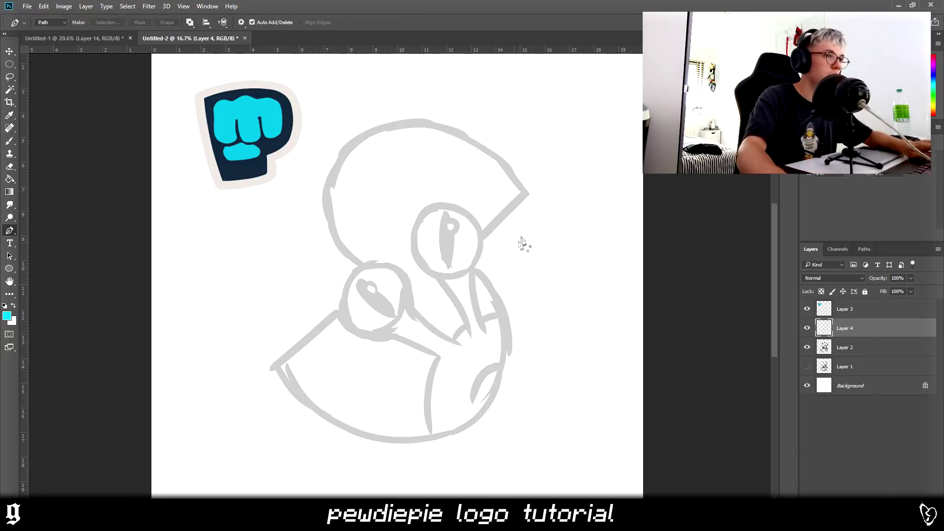
left_click(461, 259)
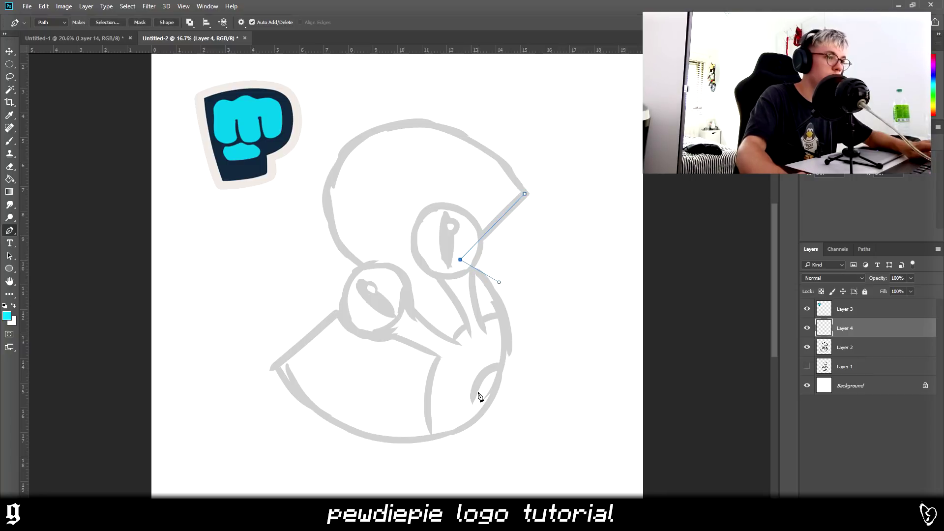
left_click_drag(476, 418, 423, 480)
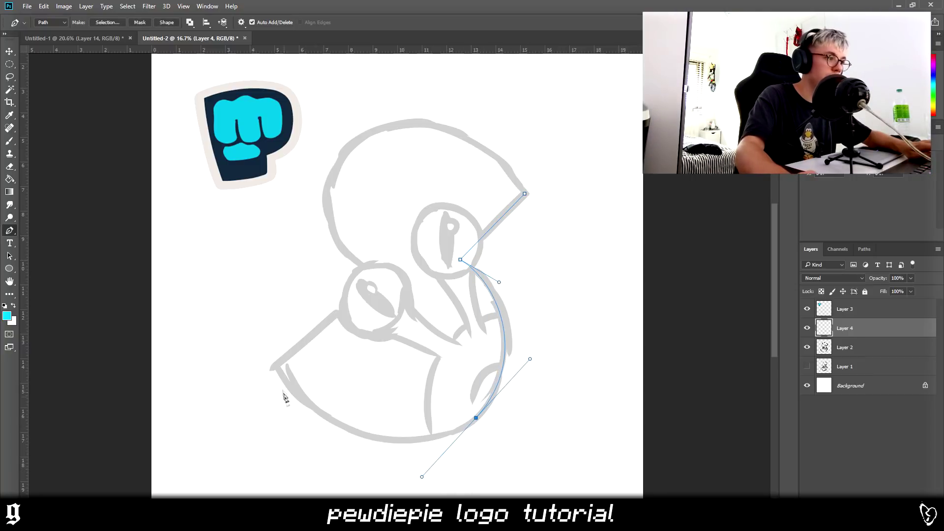
left_click_drag(276, 368, 249, 305)
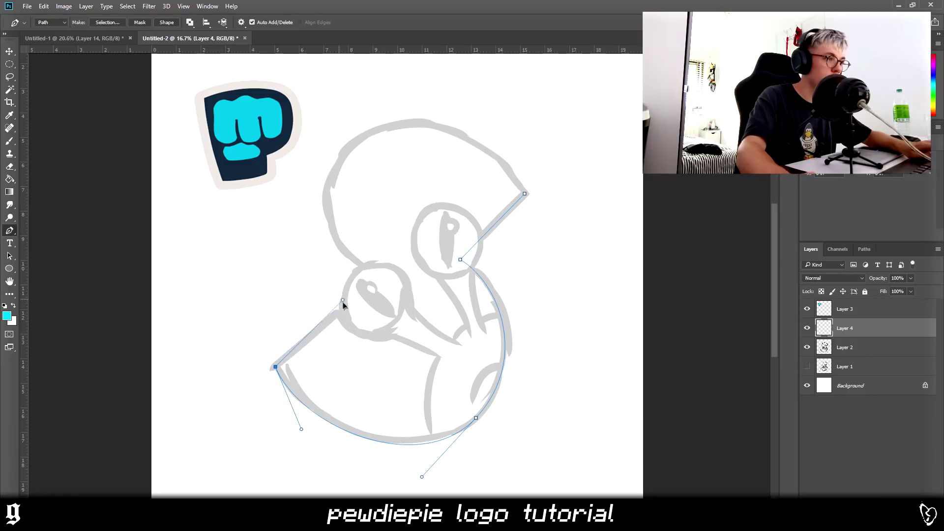
left_click_drag(359, 293, 367, 281)
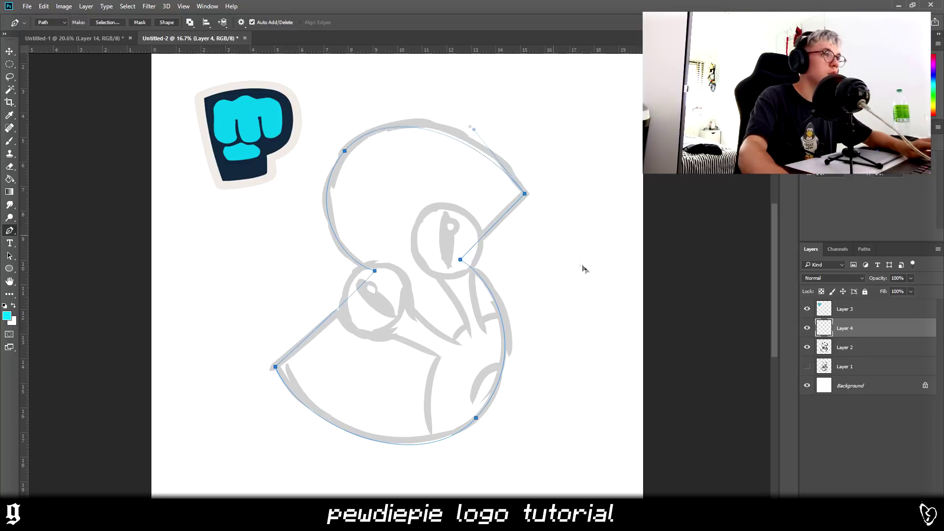
left_click_drag(582, 266, 583, 281)
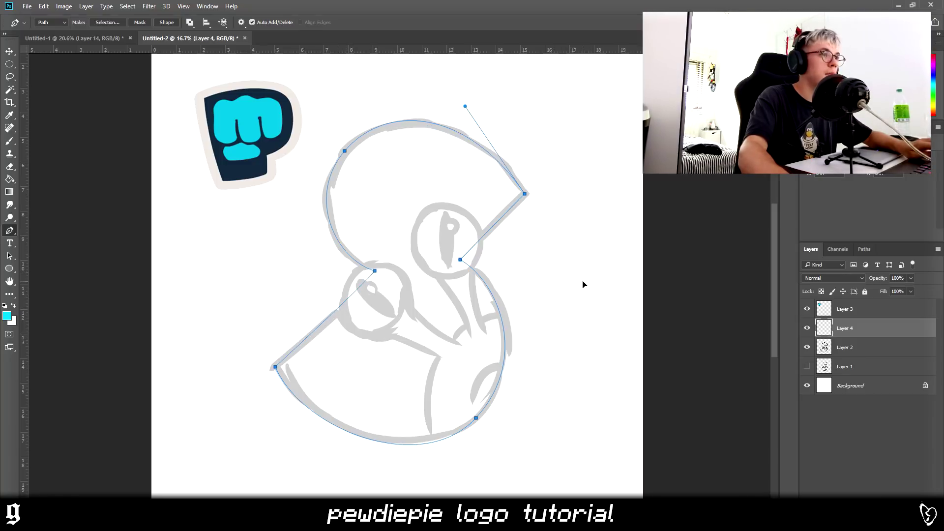
Convert the path to a new selection with 0 px feather and paint it solid cyan with a 1900 px brush.
right_click(584, 285)
left_click(614, 238)
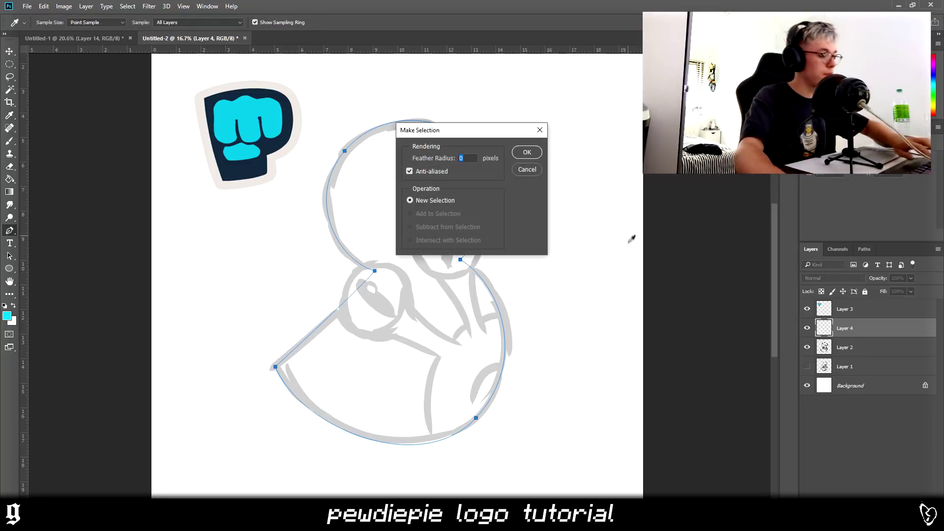
key("Return")
key("b")
key("]")
key("]")
key("]")
key("]")
key("]")
key("]")
key("]")
key("]")
key("]")
key("]")
key("]")
key("]")
key("]")
key("]")
key("]")
key("]")
key("]")
key("]")
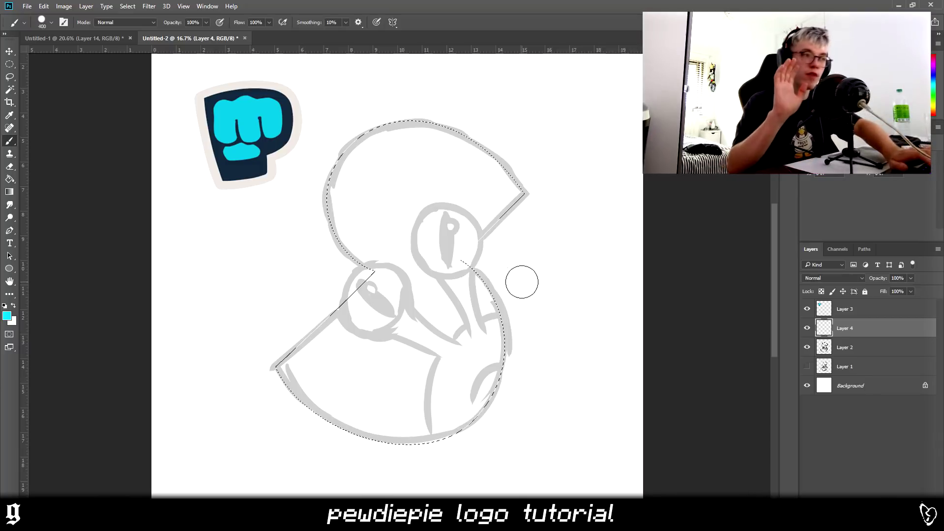
key("bracketright")
key("bracketright")
key("bracketright")
key("bracketright")
mouse_move(468, 263)
left_mouse_down()
mouse_move(354, 339)
mouse_move(322, 373)
mouse_move(415, 99)
mouse_move(480, 200)
left_mouse_up()
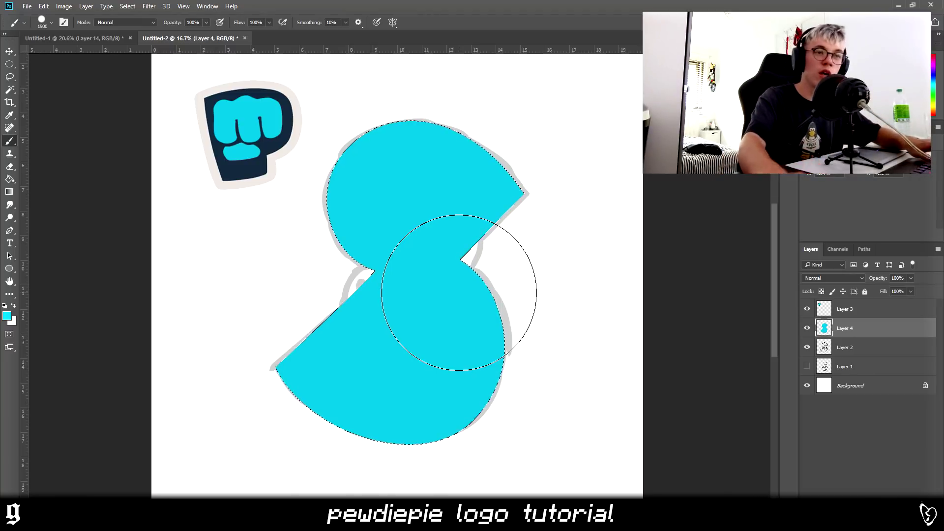
Deselect the S and lower the cyan layer's opacity to 68%.
key("ctrl+d")
left_click_drag(900, 291, 898, 292)
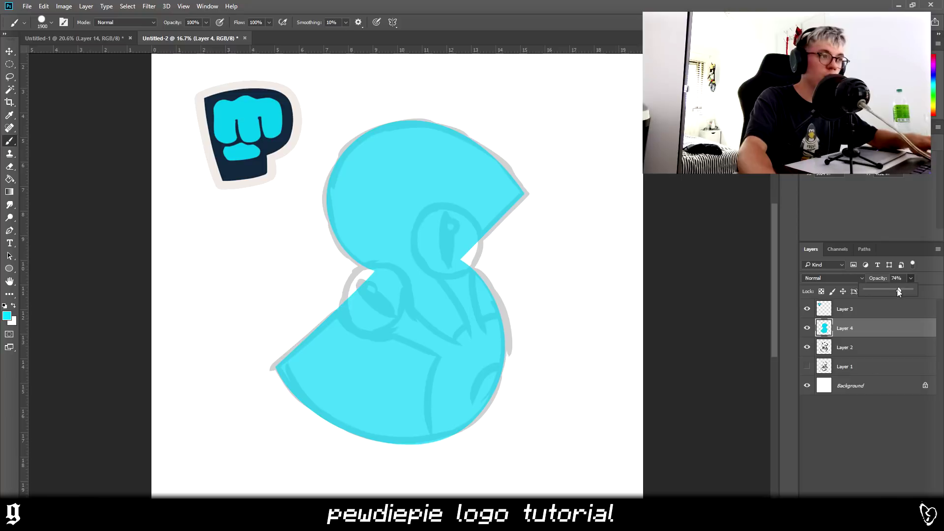
left_click(148, 255)
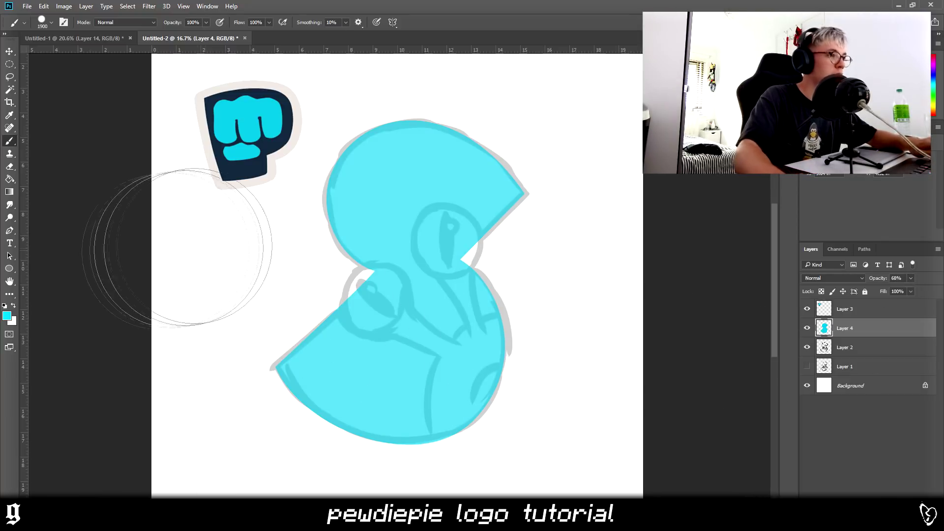
Sample the reference logo's dark navy, restore the S layer to 100% opacity and fill the whole S with it using the Paint Bucket.
left_click(254, 167, "alt")
left_click(10, 51)
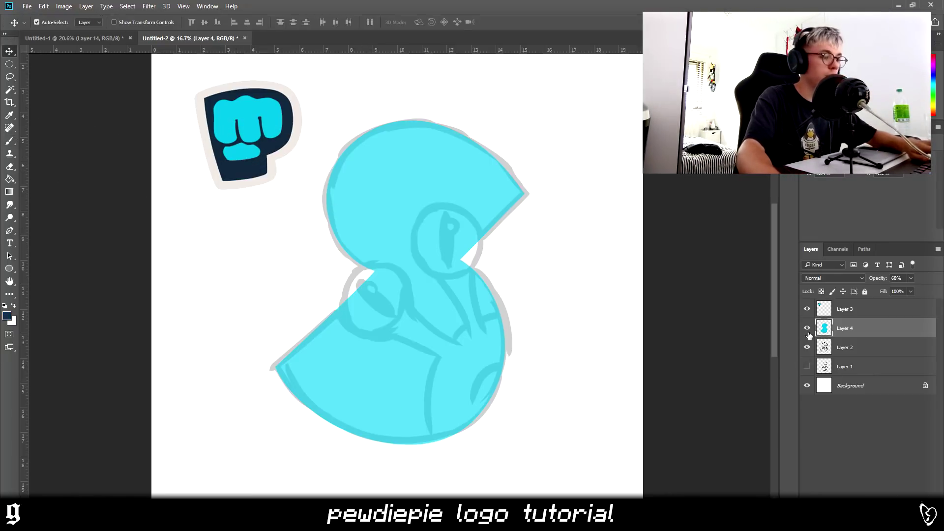
key("g")
left_click(340, 380)
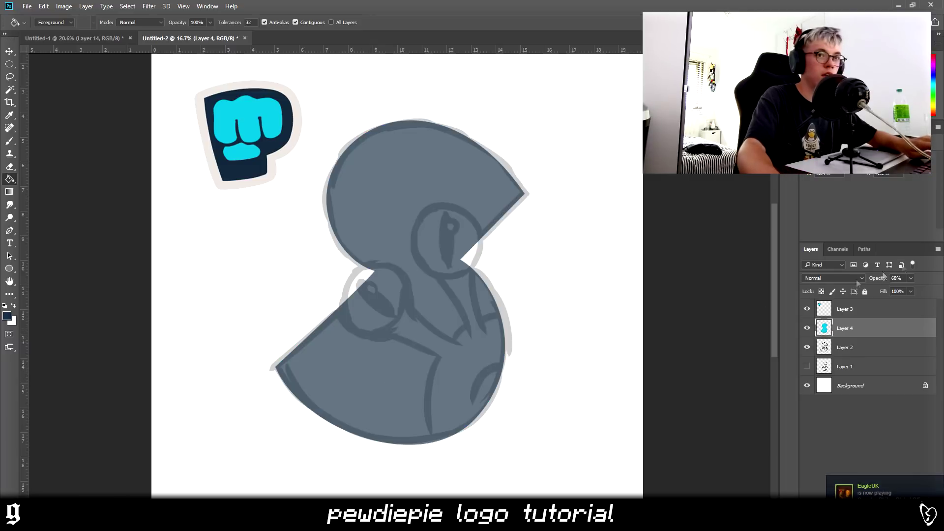
key("ctrl+z")
left_click(911, 279)
left_click(927, 293)
left_click(349, 370)
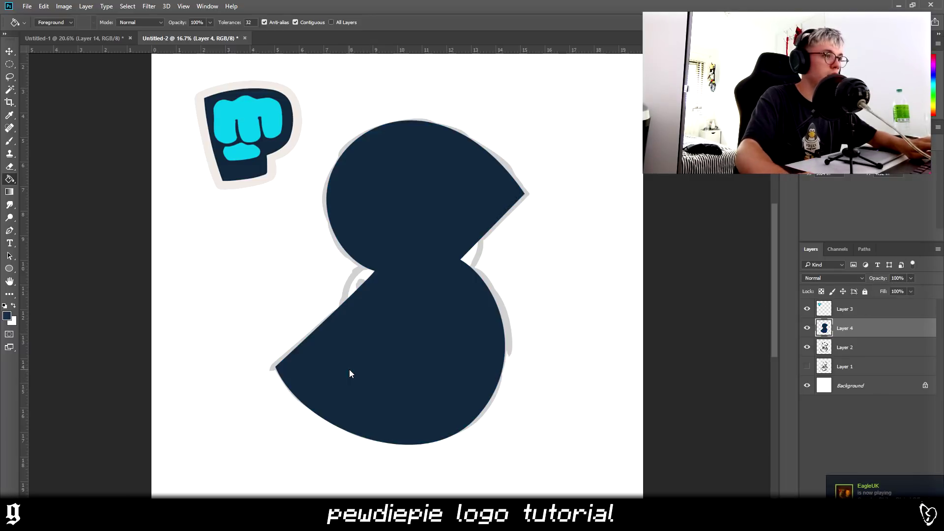
Sample the reference logo's cyan and add a new layer clipped to the navy S.
key("b")
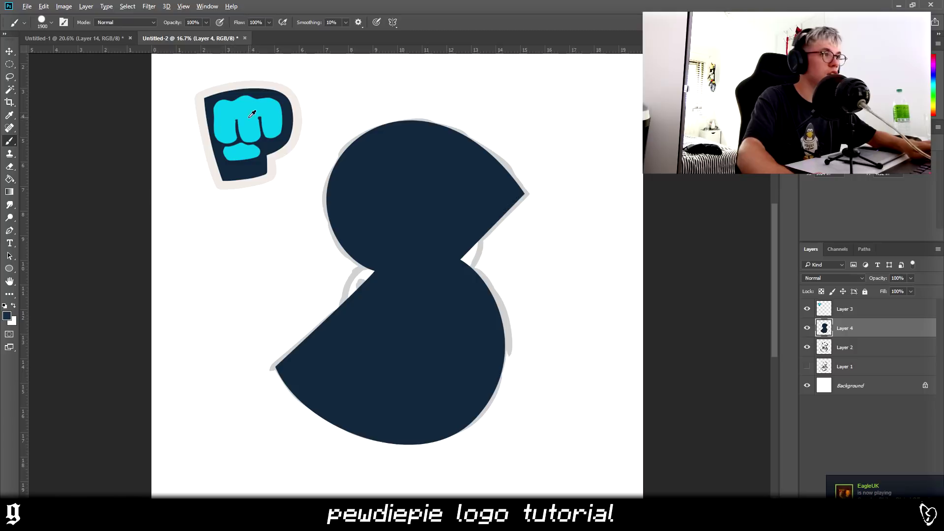
left_click(252, 115, "alt")
key("ctrl+shift+n")
key("Return")
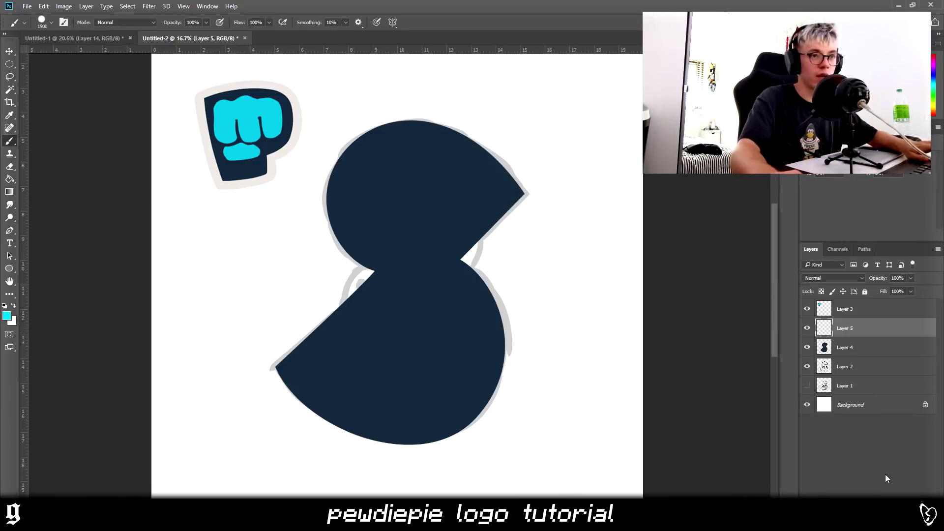
right_click(862, 338)
left_click(773, 242)
Lower the navy S layer's opacity to 80% and make the clipped layer above it active.
left_click(863, 349)
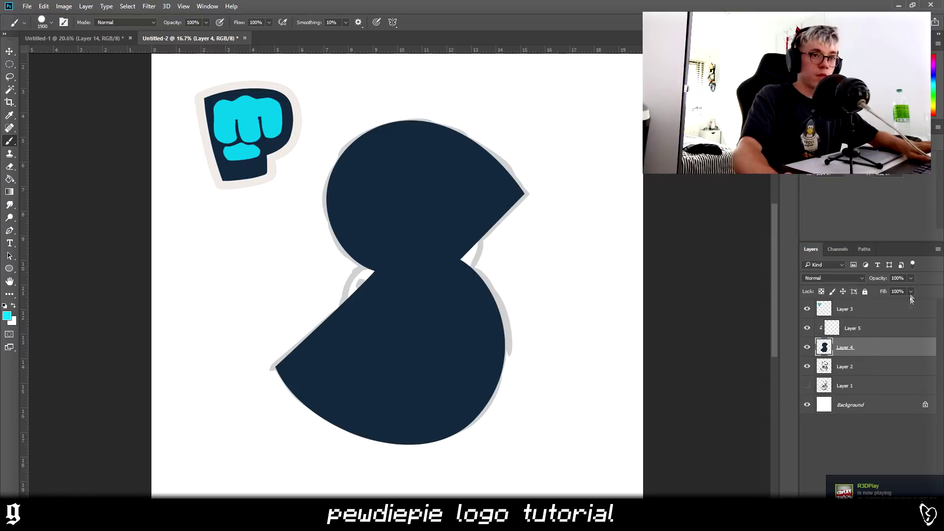
left_click_drag(911, 280, 902, 291)
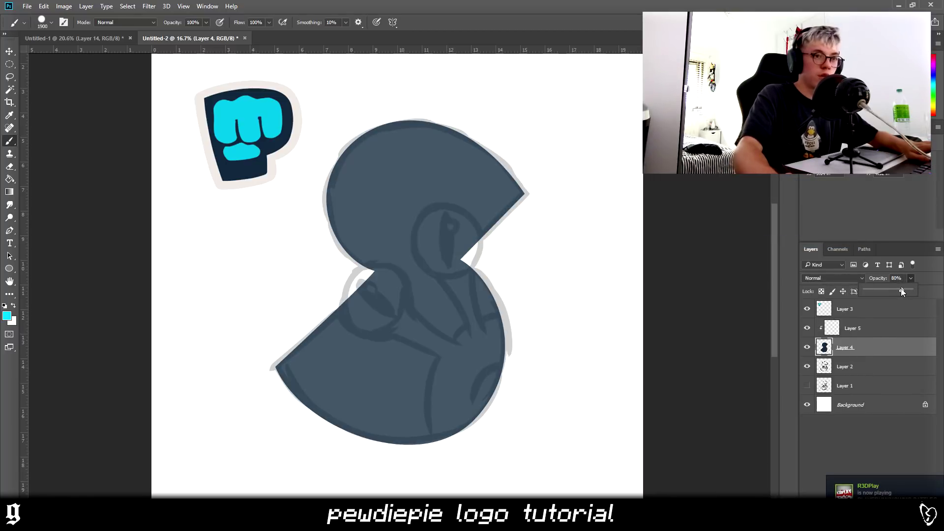
left_click(865, 328)
Trace the rounded body in the S's lower right with the Pen tool, curving from the bottom edge to the right edge and around outside.
key("p")
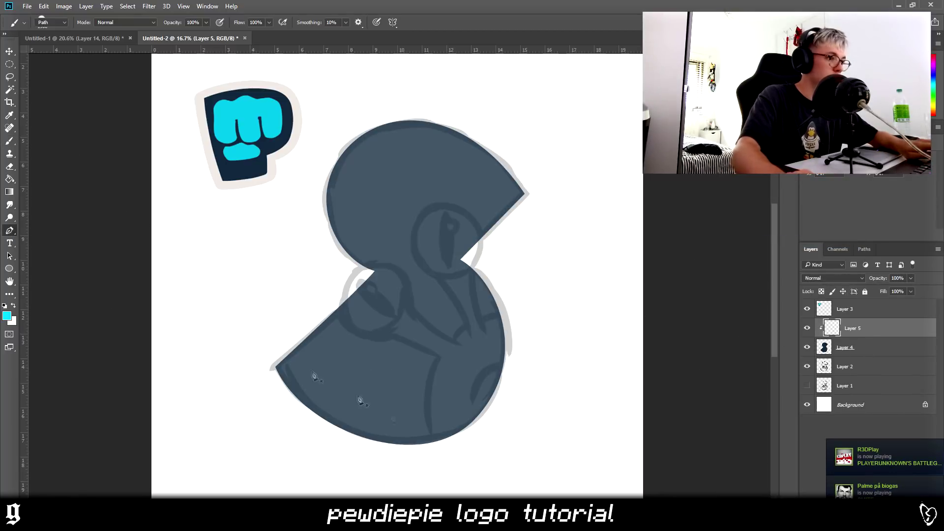
left_click_drag(416, 424, 405, 397)
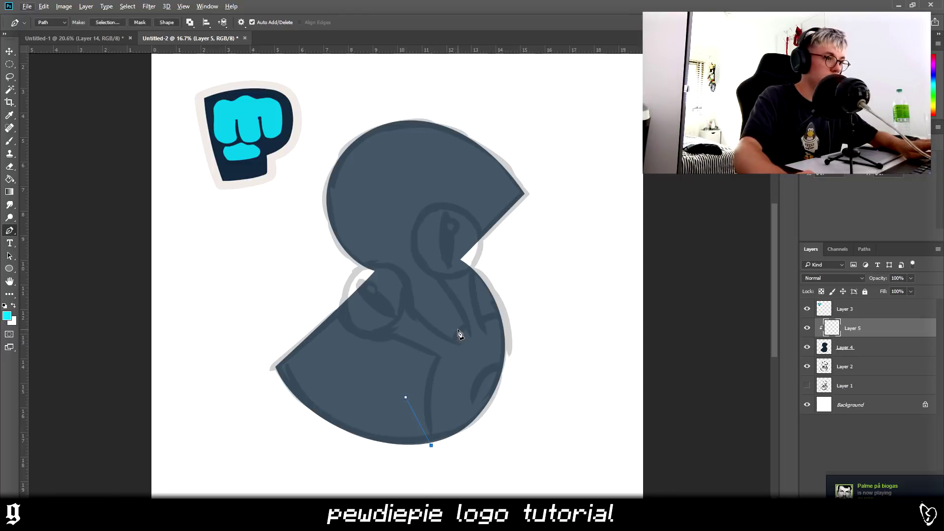
left_click_drag(596, 315, 580, 325)
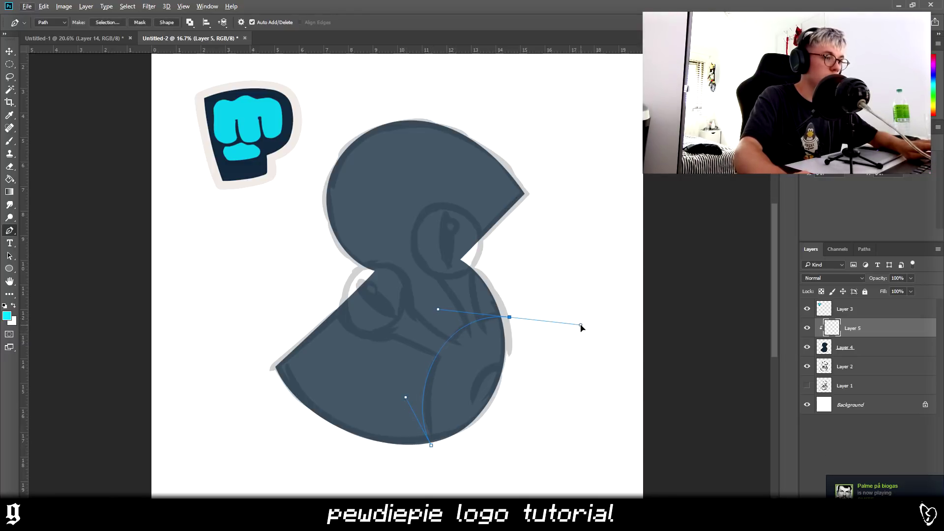
scroll(439, 439, "down", 2)
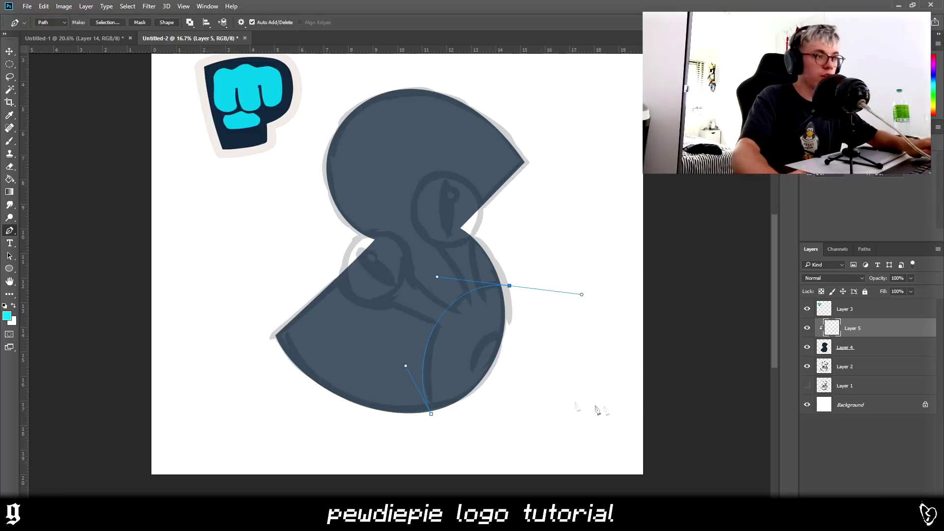
scroll(413, 360, "up", 5)
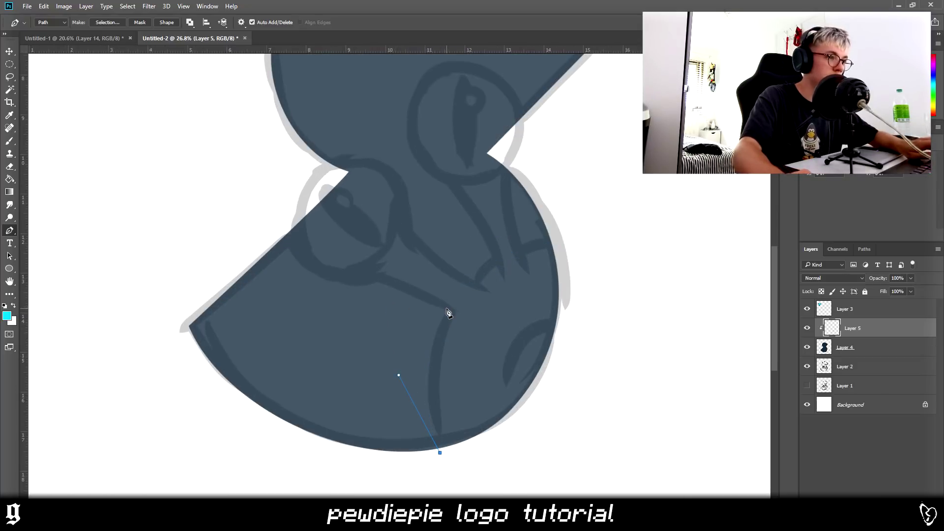
left_click(445, 308, "alt")
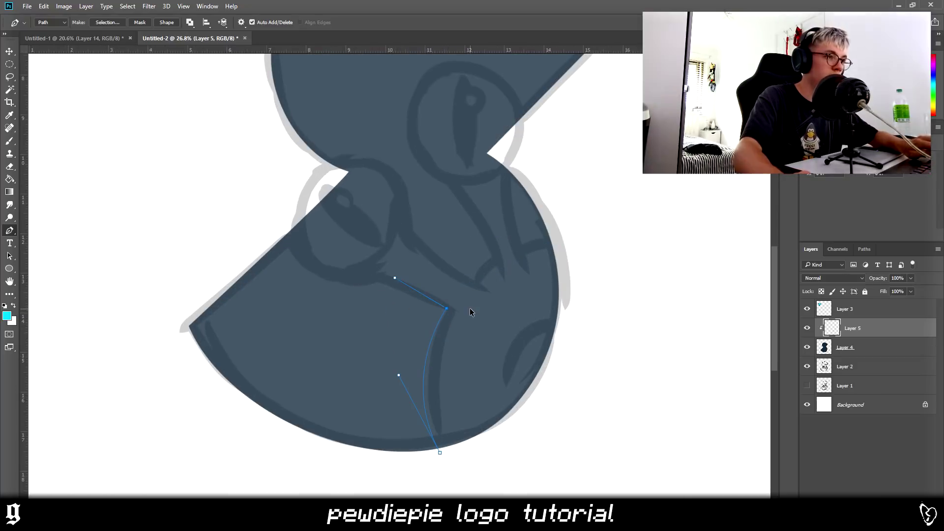
left_click_drag(562, 242, 671, 251)
left_click_drag(594, 347, 570, 392)
left_click_drag(547, 424, 542, 432)
left_click_drag(526, 444, 523, 447)
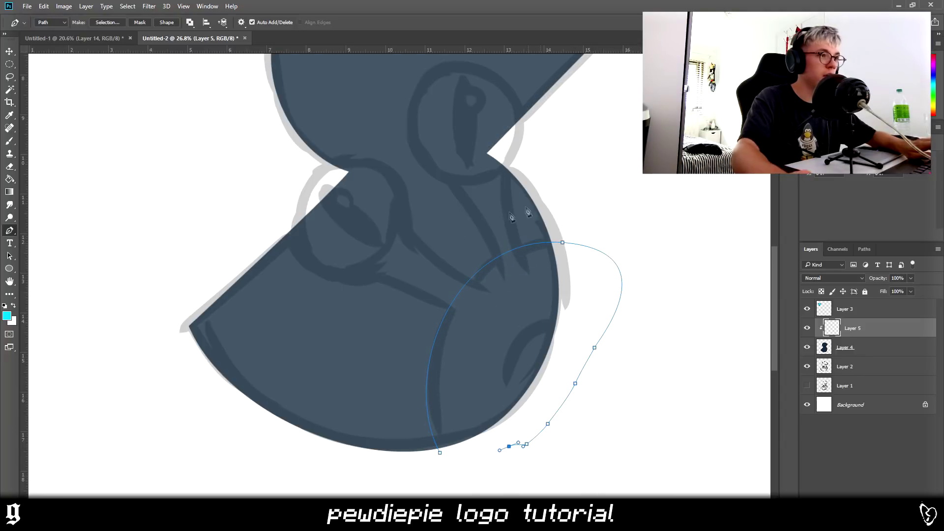
Convert the body path to a selection, paint it solid cyan on the clipped layer and deselect.
right_click(520, 310)
left_click(555, 95)
key("Return")
key("b")
mouse_move(469, 384)
left_mouse_down()
mouse_move(521, 352)
mouse_move(553, 310)
left_mouse_up()
key("ctrl+d")
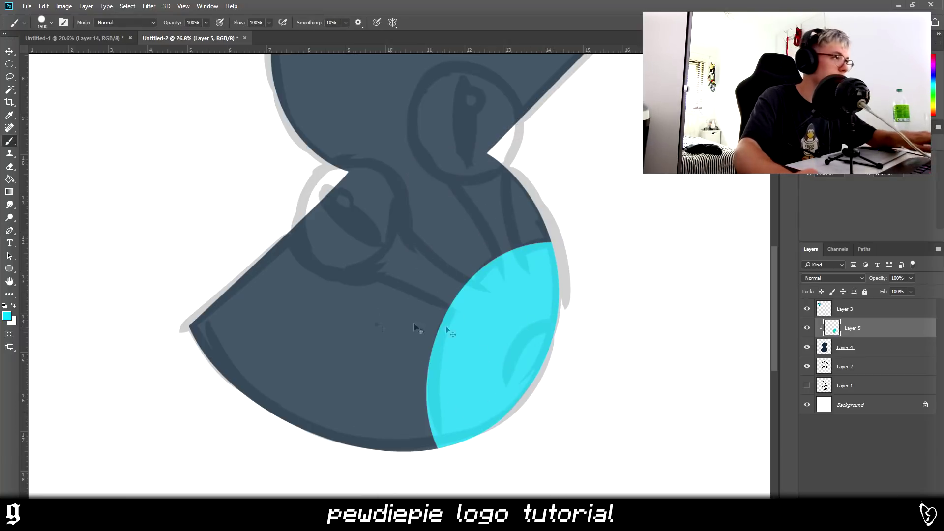
Trace the left eye's flared stalk with the Pen tool down into the body, then convert it to a selection and paint it cyan.
left_click(10, 230)
left_click(425, 296)
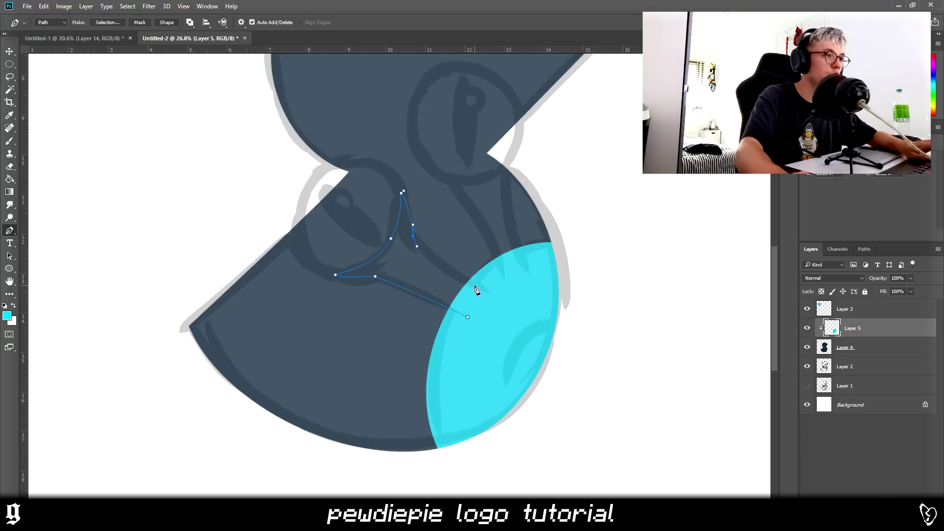
right_click(498, 305)
left_click(536, 118)
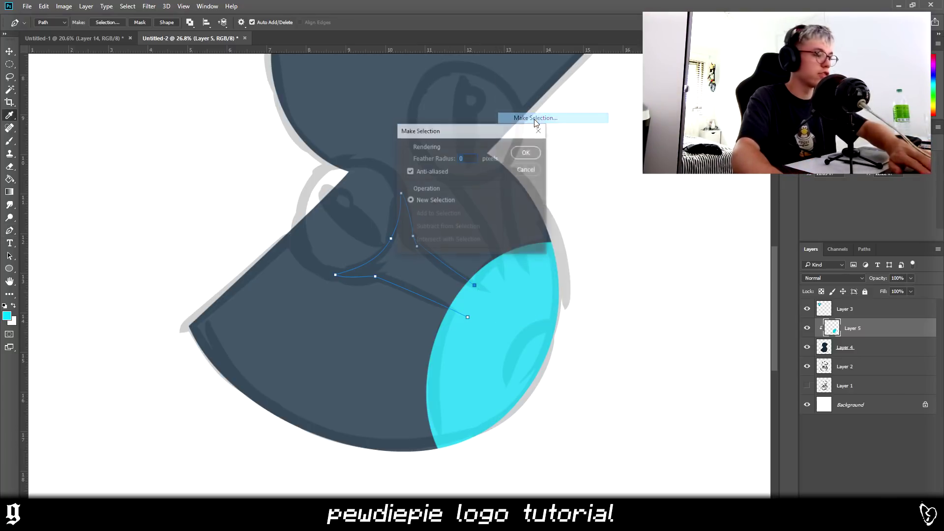
key("Return")
key("b")
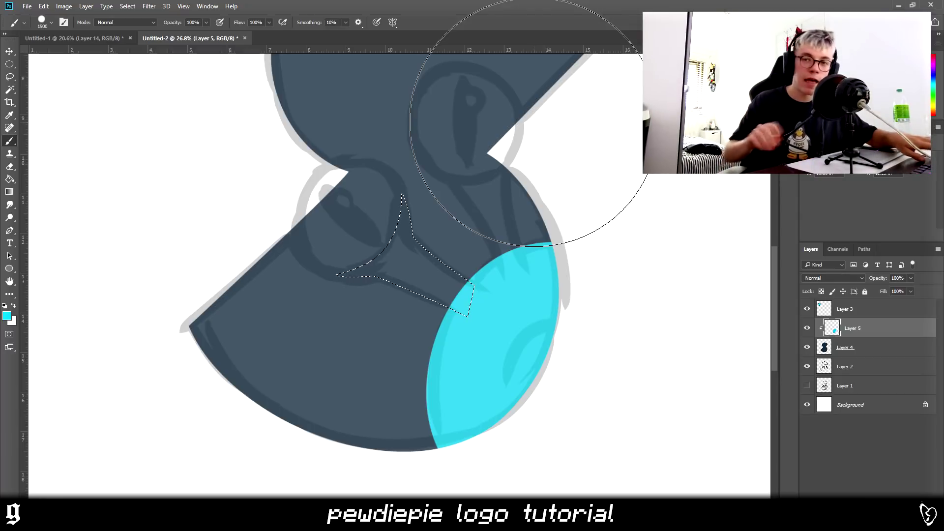
mouse_move(463, 326)
left_mouse_down()
mouse_move(358, 190)
mouse_move(474, 316)
left_mouse_up()
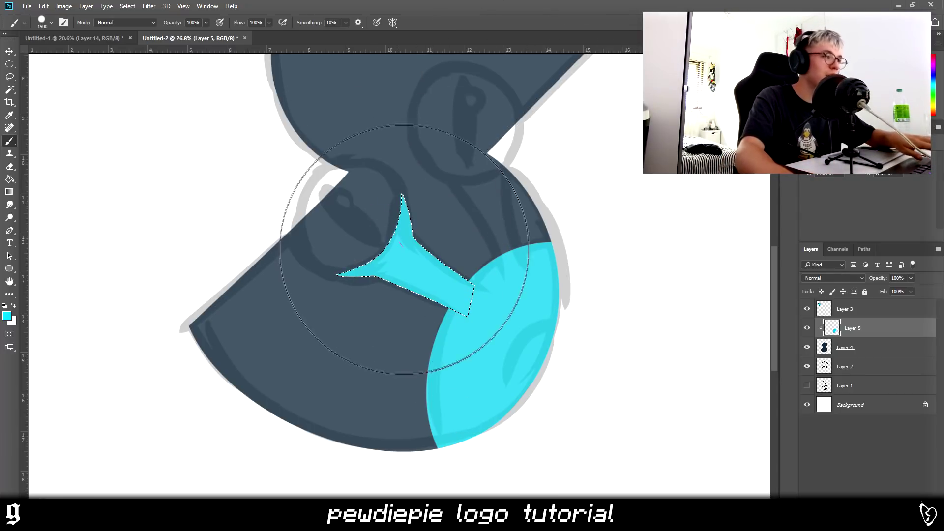
key("ctrl+d")
Trace the right eye's stalk with the Pen tool down into the body, then convert it to a selection and paint it cyan.
left_click(10, 230)
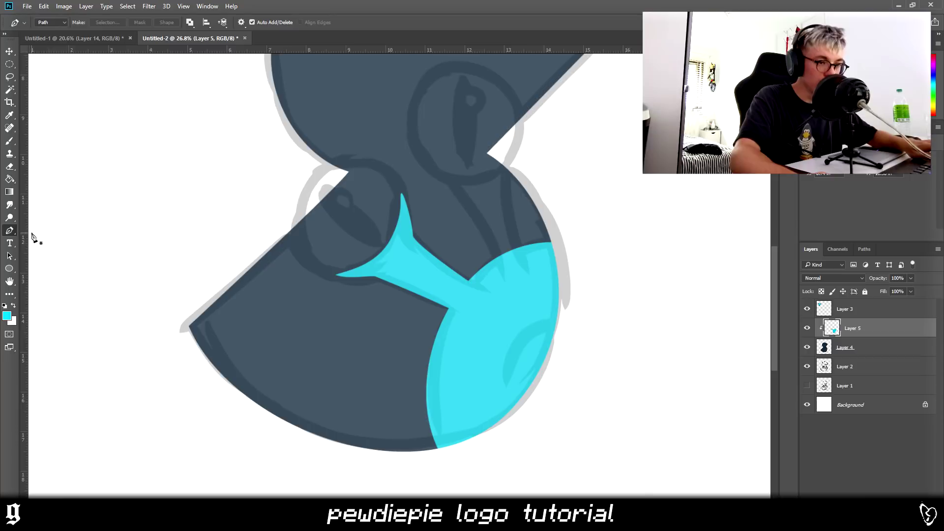
scroll(355, 338, "up", 1)
left_click_drag(499, 302, 491, 264)
left_click(518, 284)
right_click(552, 286)
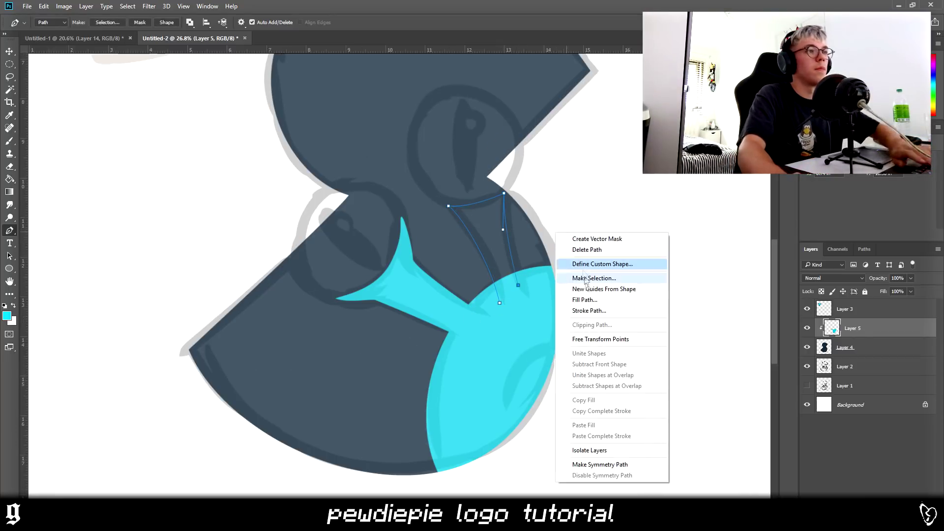
left_click(583, 286)
key("Return")
key("b")
left_click(499, 265)
key("ctrl+d")
Set the foreground colour to a light yellow for the eyes.
scroll(487, 305, "down", 5)
scroll(418, 323, "up", 3)
scroll(386, 326, "down", 1)
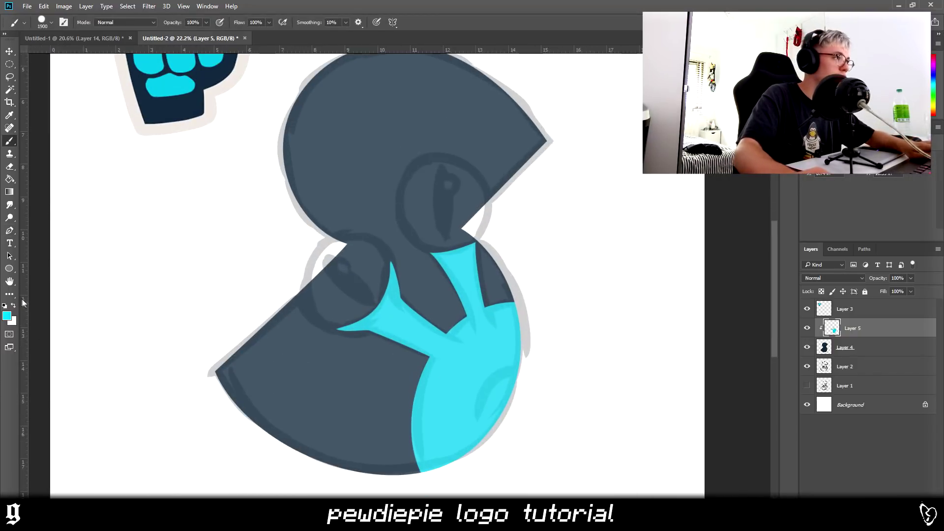
left_click(4, 318)
left_click_drag(698, 228, 698, 265)
left_click(650, 168)
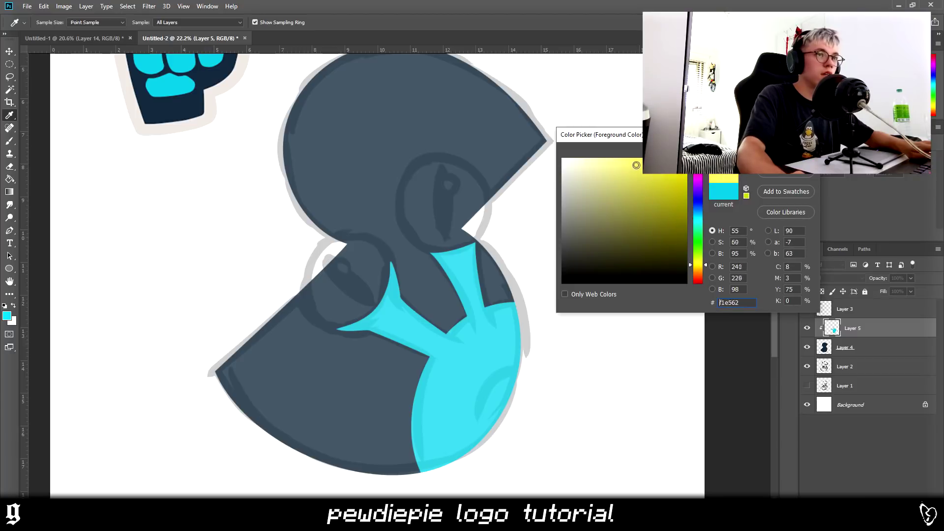
key("Return")
key("b")
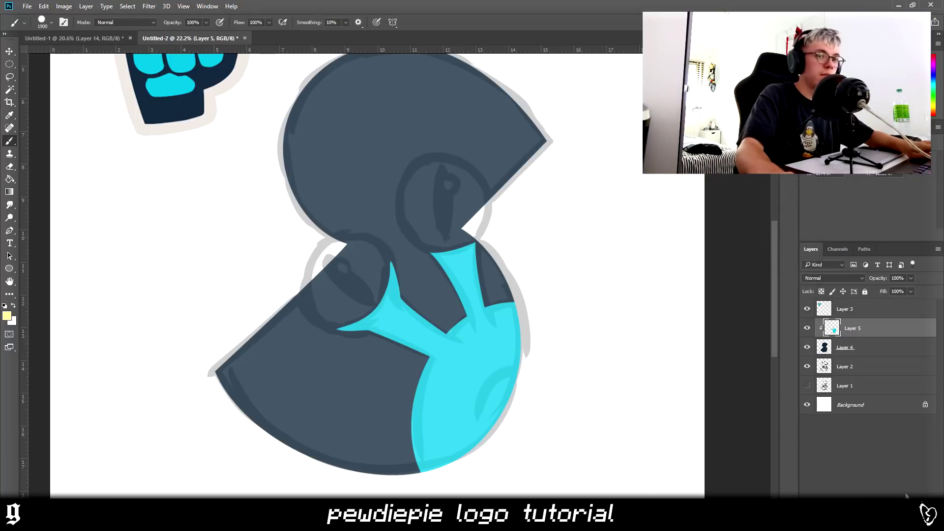
Draw a yellow circle about 964 px wide over the left eye on a new layer and copy it onto the right eye.
key("ctrl+shift+alt+n")
key("u")
left_click_drag(347, 279, 397, 333)
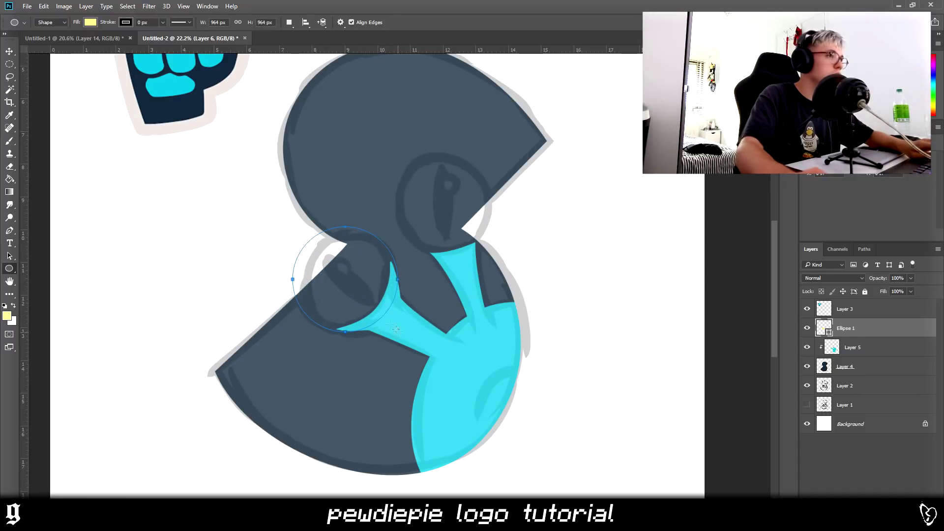
left_click(8, 52)
left_click_drag(332, 257, 328, 248)
left_click_drag(327, 248, 430, 175, "alt")
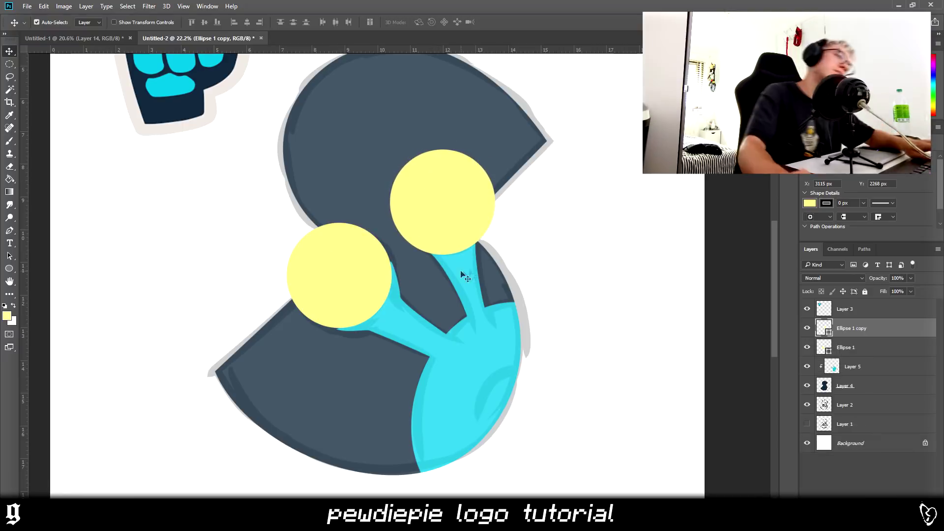
Merge the two yellow eye circles into one layer and lower its opacity to 64%.
left_click(854, 347, "shift")
right_click(854, 347)
left_click(749, 195)
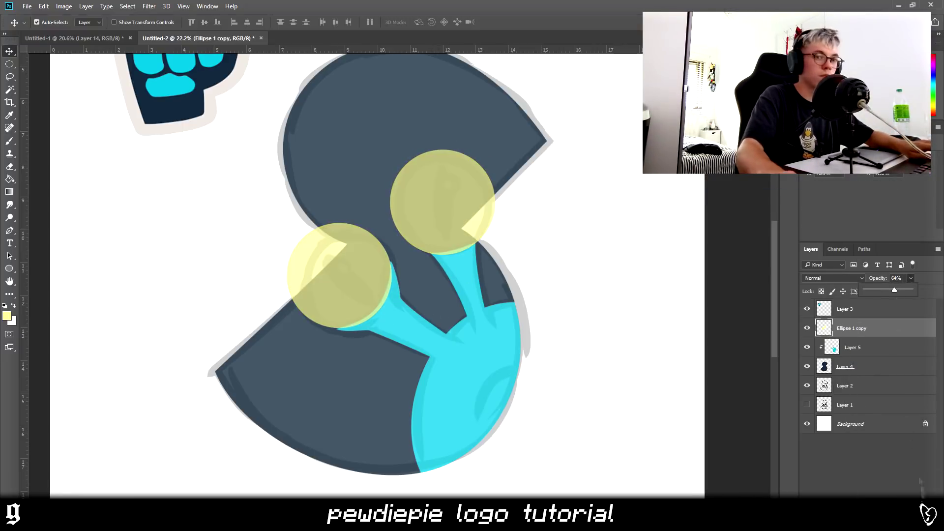
Reset the colours to default black and trace the left eye's slanted pupil as a closed Pen path on a new layer.
left_click(9, 231)
left_click(5, 306)
scroll(322, 268, "up", 3)
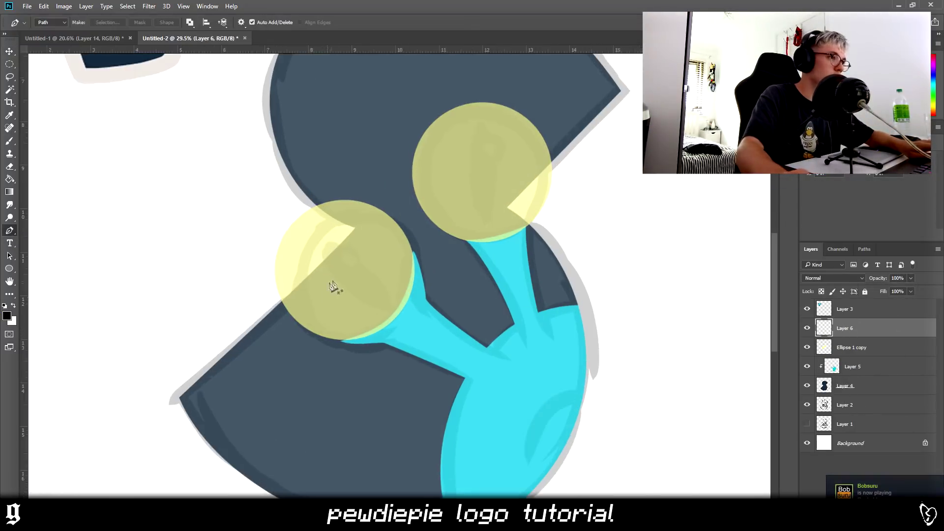
left_click_drag(323, 231, 311, 249)
left_click_drag(404, 319, 437, 310)
left_click(323, 231)
Convert the pupil path to a selection, paint it black and deselect.
right_click(393, 221)
left_click(432, 265)
key("Return")
key("b")
left_click(421, 307)
key("ctrl+d")
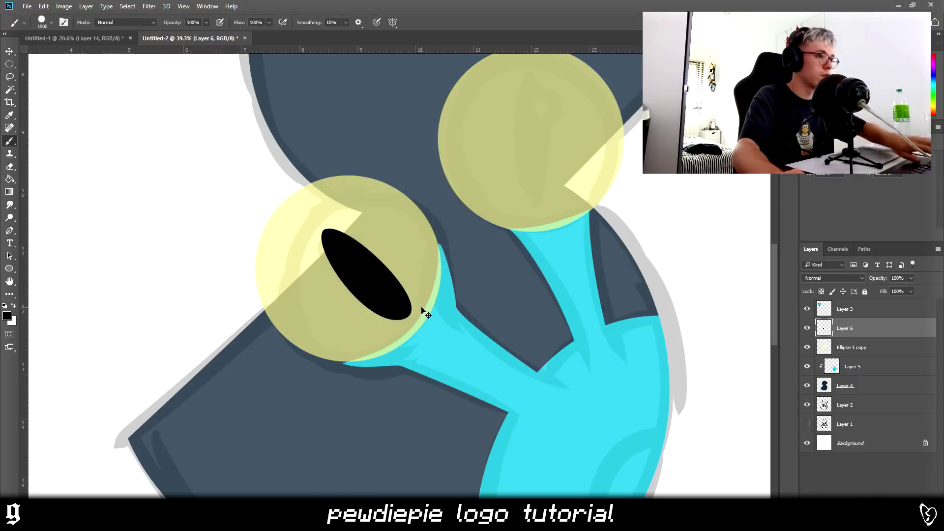
Duplicate the black pupil and move and rotate the copy to a nearly upright position on the right eye.
key("ctrl+j")
key("ctrl+t")
left_click_drag(386, 268, 558, 140)
left_click_drag(635, 108, 679, 183)
left_click_drag(560, 139, 559, 138)
key("Return")
Draw a white highlight circle about 122 px wide at the left pupil's upper edge on a new layer and copy it onto the right pupil.
key("b")
key("ctrl+shift+alt+n")
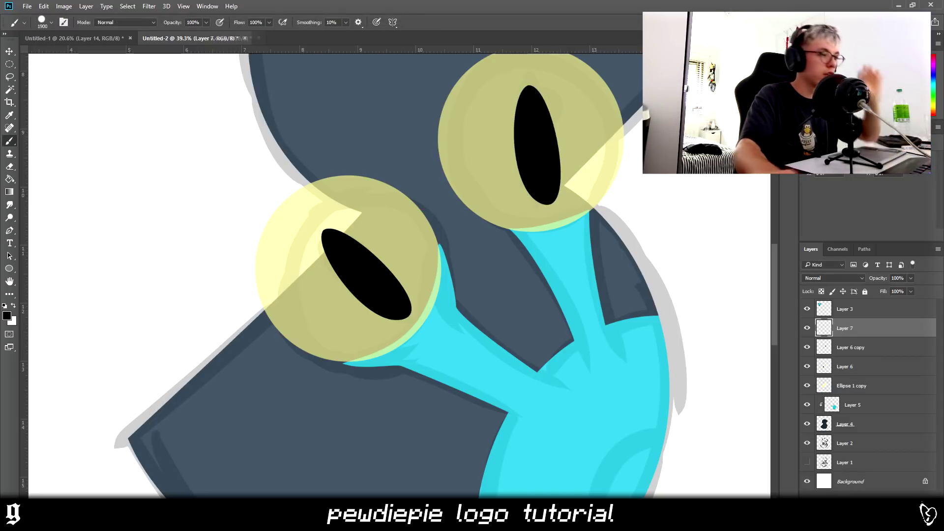
left_click(9, 269)
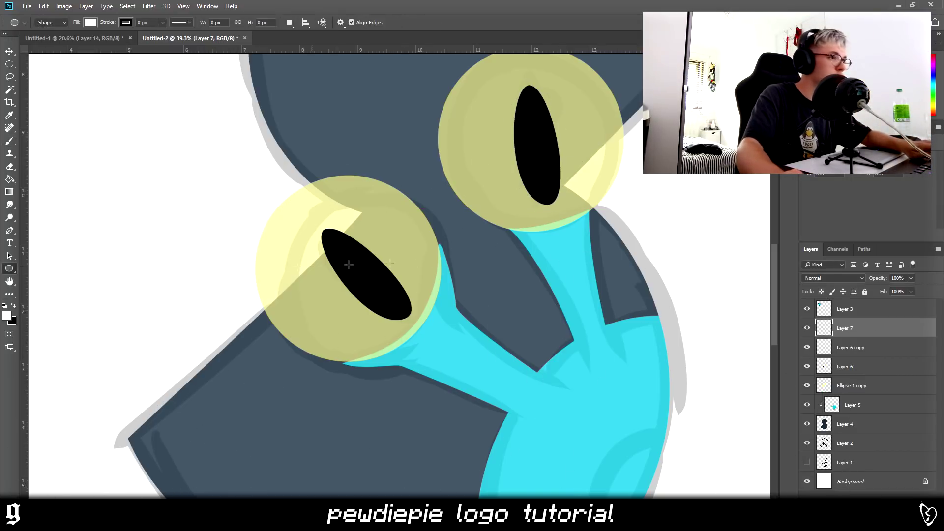
left_click_drag(360, 248, 372, 259)
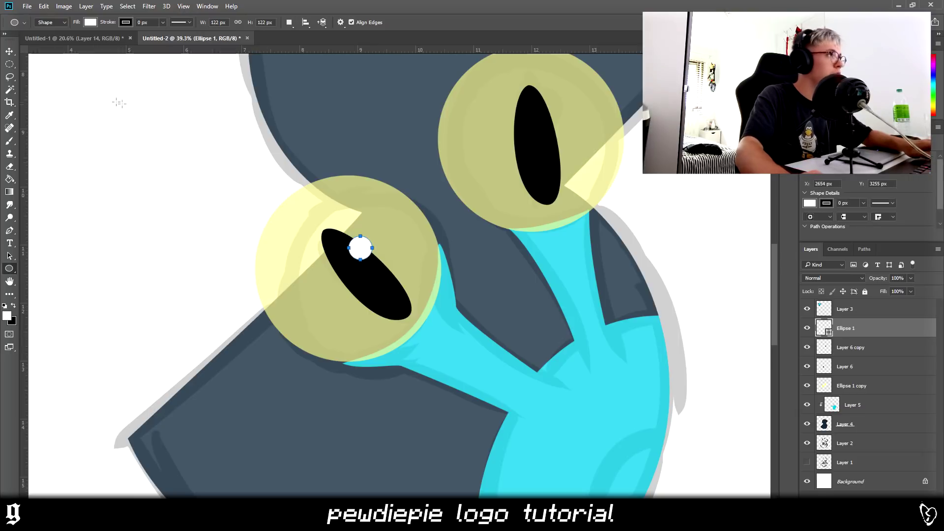
left_click(9, 52)
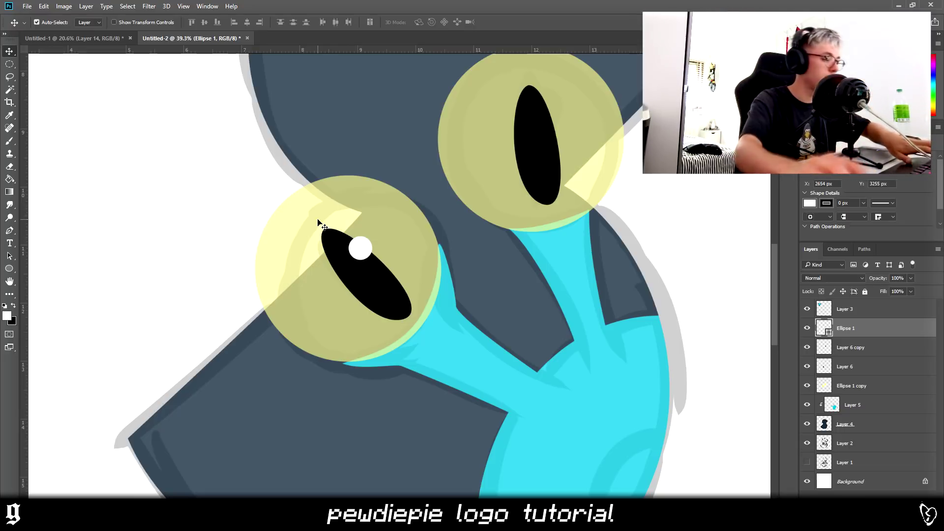
left_click_drag(358, 246, 550, 122)
Add an 18 px black outside stroke to the white highlight on the right pupil.
right_click(855, 328)
left_click(752, 56)
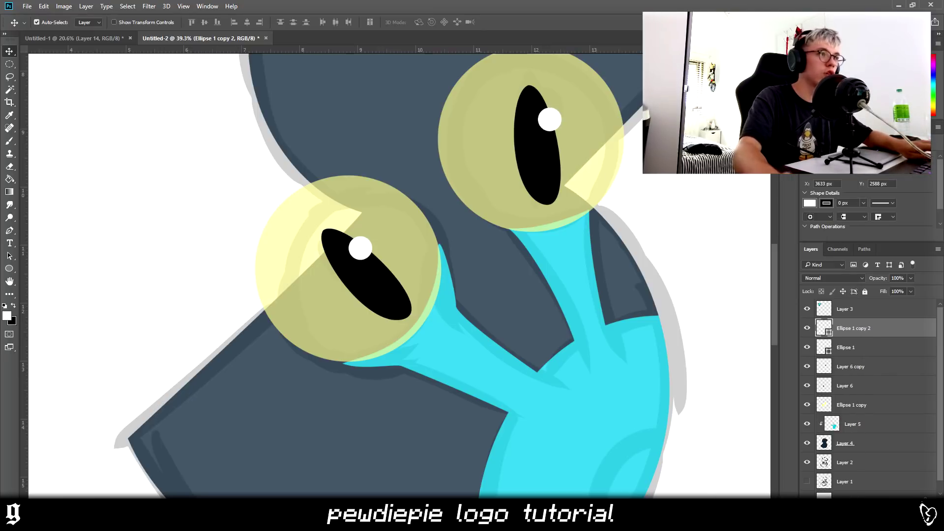
left_click(586, 300)
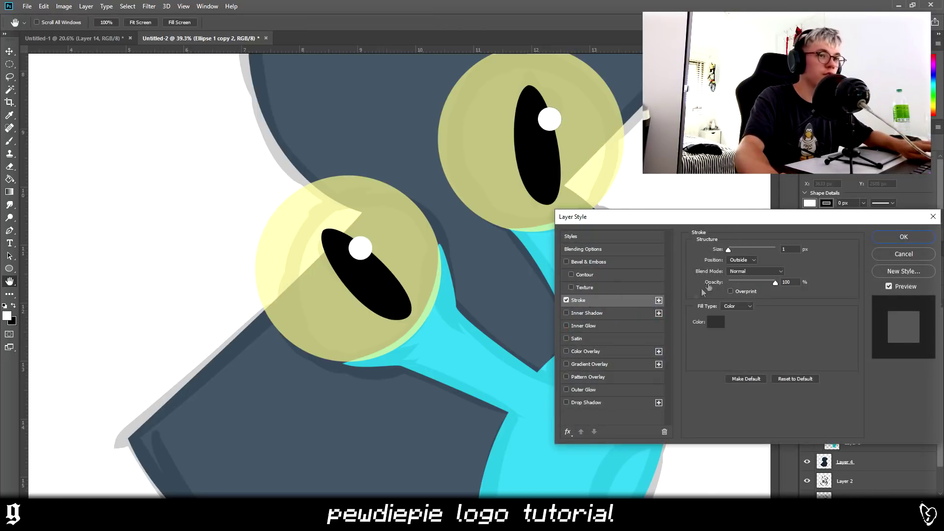
left_click_drag(730, 250, 734, 249)
left_click(715, 322)
left_click_drag(607, 257, 527, 327)
key("Return")
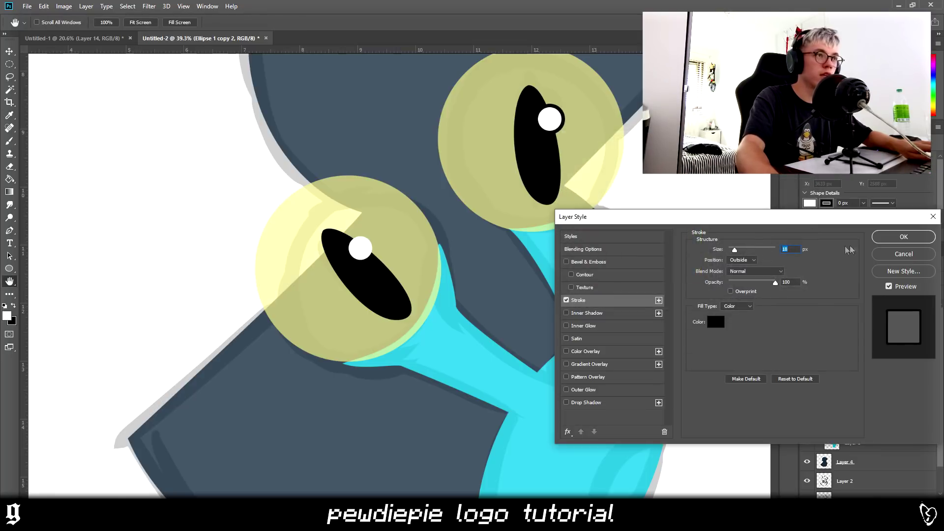
left_click(904, 236)
Copy the stroke layer style from the right pupil's highlight and paste it onto the left pupil's highlight.
right_click(857, 328)
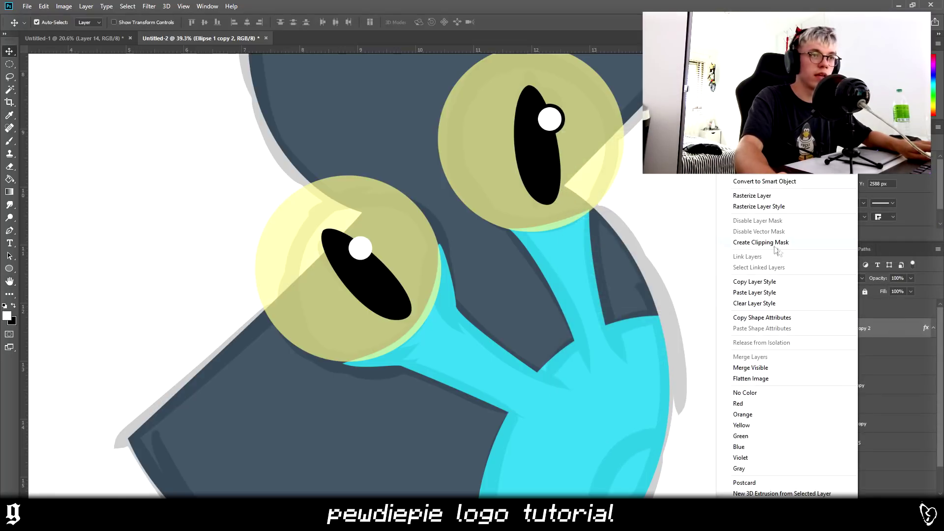
left_click(746, 284)
left_click(362, 250)
right_click(855, 365)
left_click(754, 292)
Raise the yellow eyeballs layer to 100% opacity.
scroll(413, 307, "down", 8)
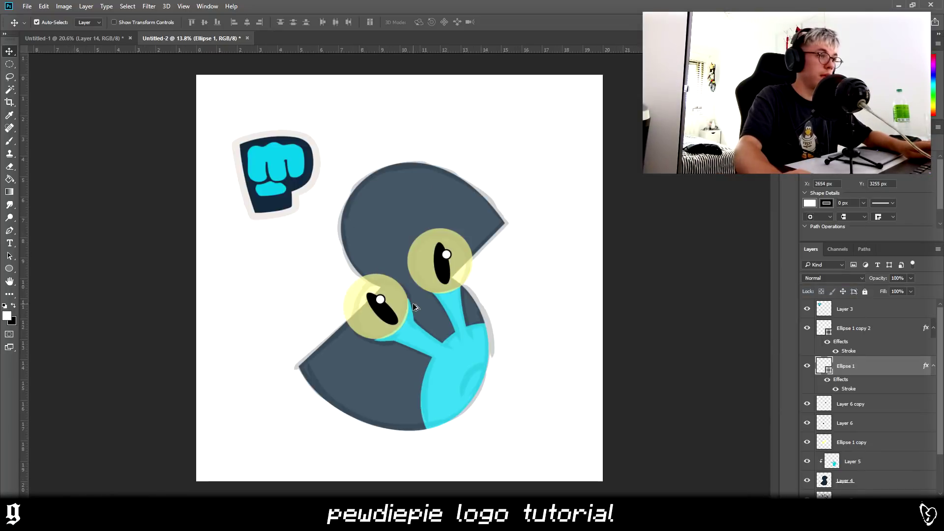
scroll(383, 301, "up", 4)
left_click_drag(540, 202, 539, 198)
scroll(516, 236, "down", 5)
scroll(530, 242, "up", 3)
left_click(563, 220)
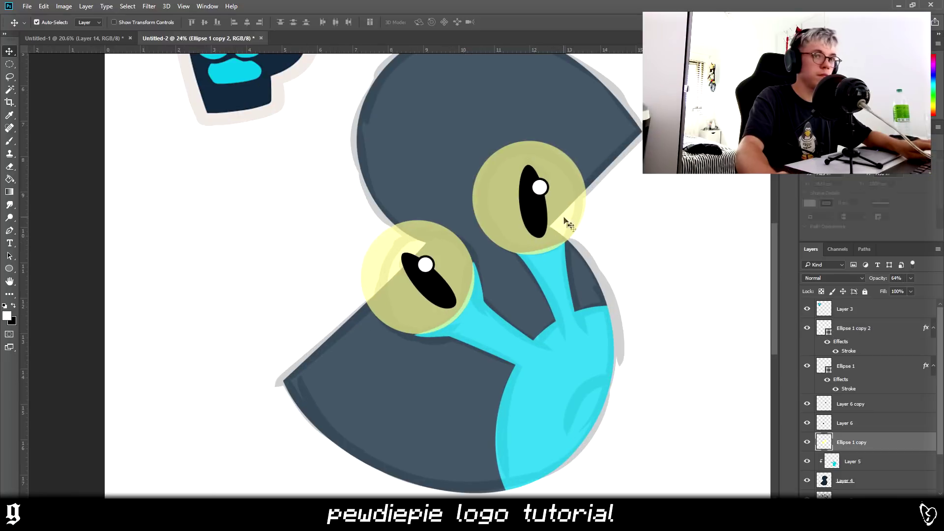
left_click_drag(913, 291, 927, 291)
scroll(562, 333, "down", 3)
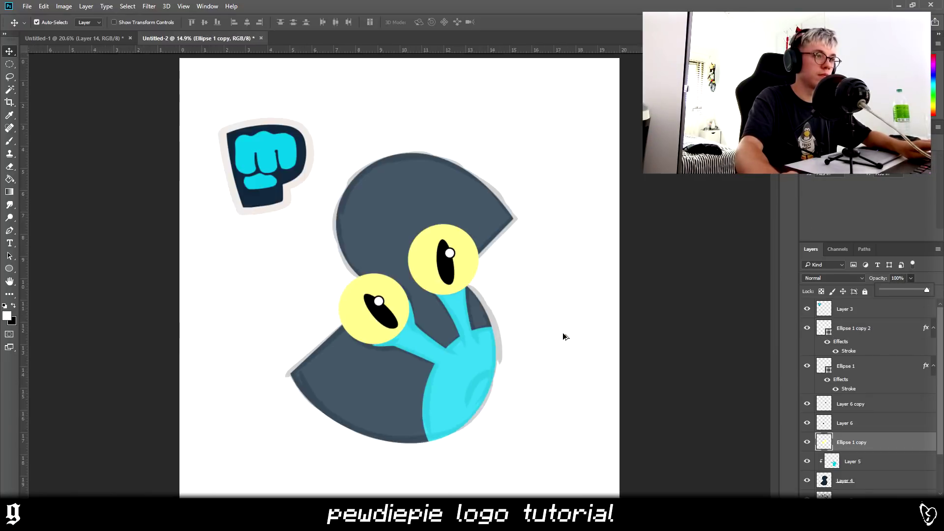
Raise the navy S shape layer to 100% opacity.
scroll(415, 317, "up", 1)
left_click(375, 382)
left_click(912, 279)
left_click_drag(911, 291, 934, 295)
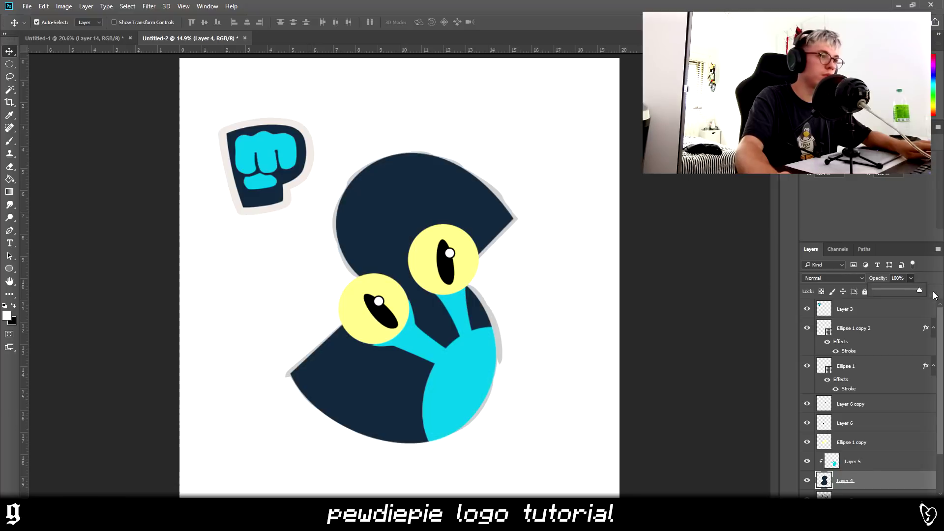
Pick the S's navy as foreground colour and trace the curved mouth as a closed Pen path on a new layer above the cyan creature.
left_click(445, 388)
scroll(443, 388, "up", 3)
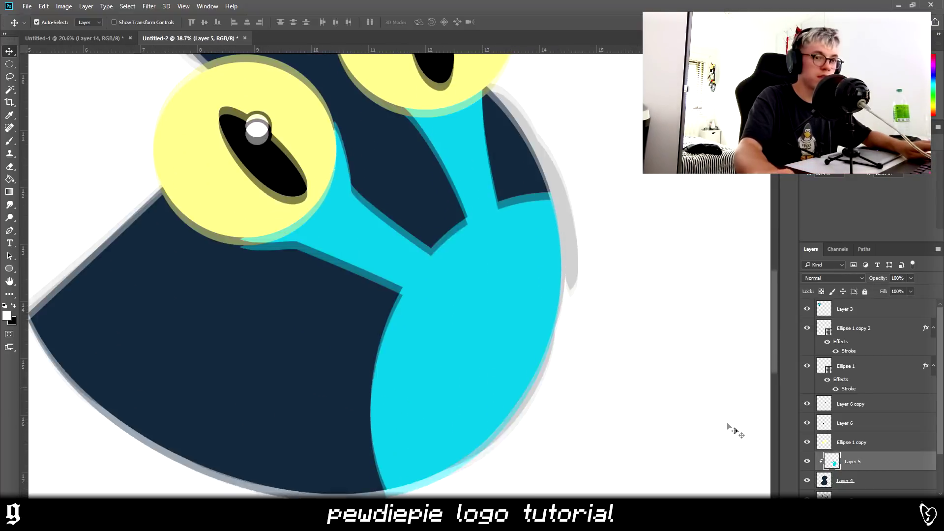
key("ctrl+shift+alt+n")
key("b")
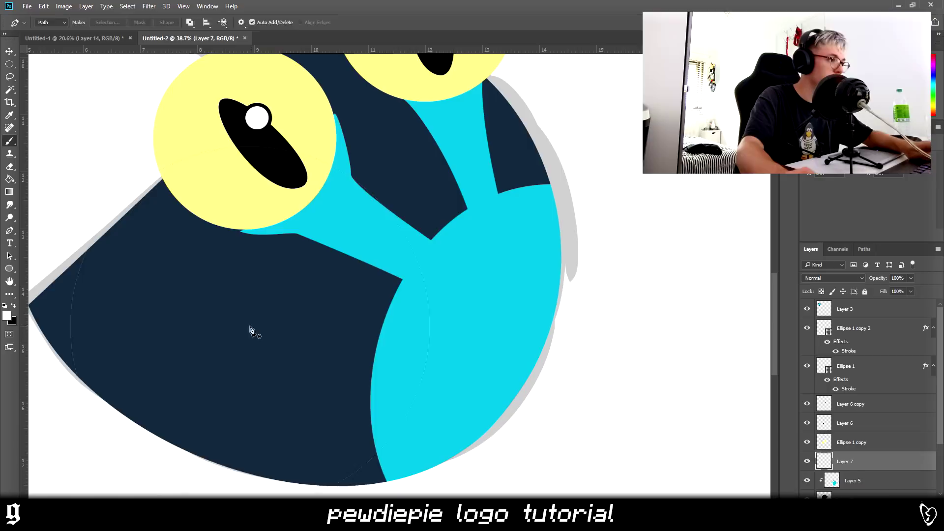
key("p")
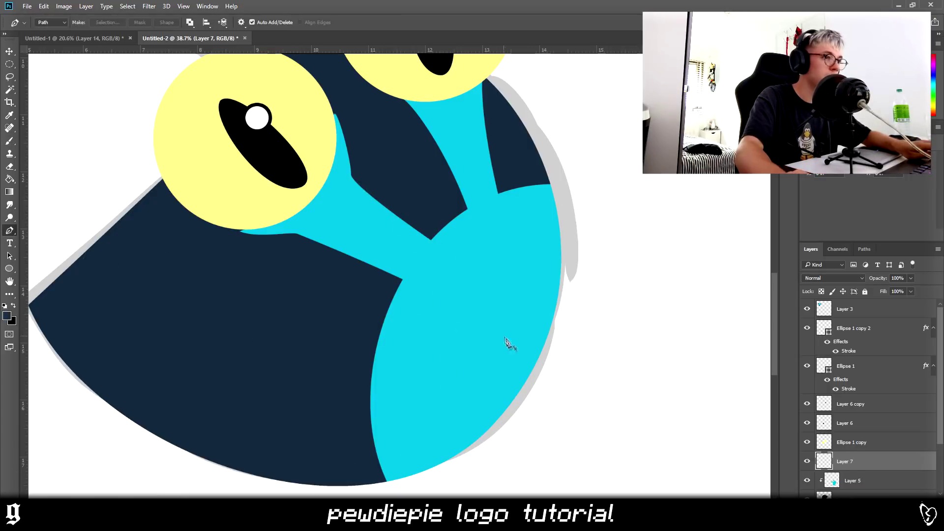
scroll(511, 339, "down", 1)
left_click(561, 290)
left_click(481, 375)
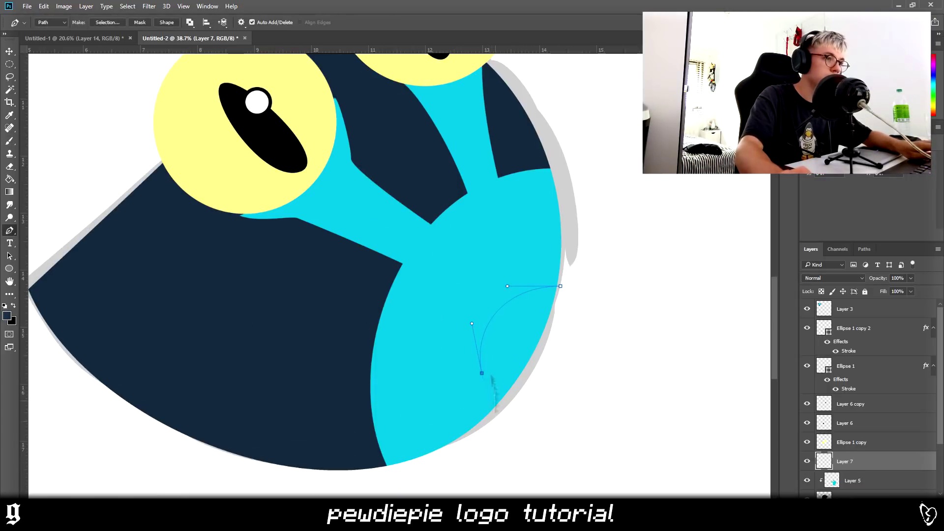
left_click_drag(561, 289, 632, 316)
Convert the mouth path to a selection, paint it navy and clip the mouth layer to the creature's body.
left_click(107, 22)
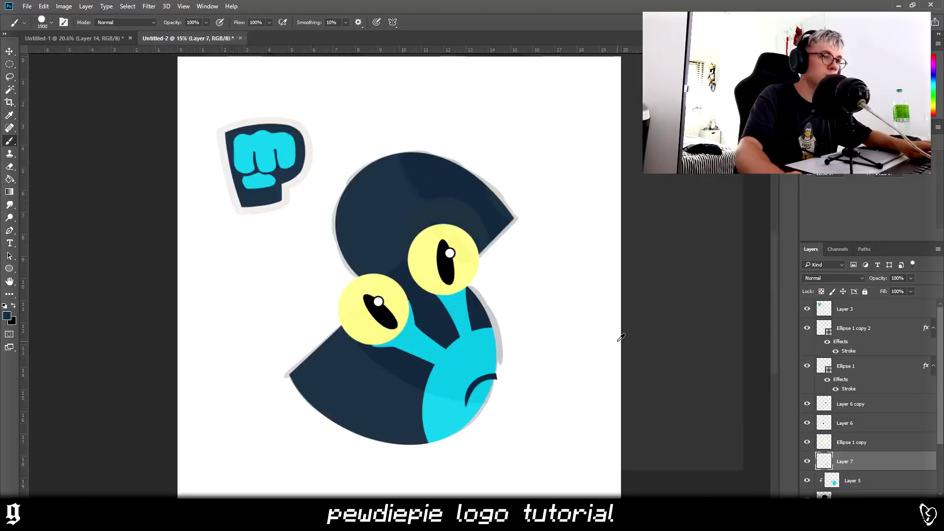
scroll(620, 337, "up", 1)
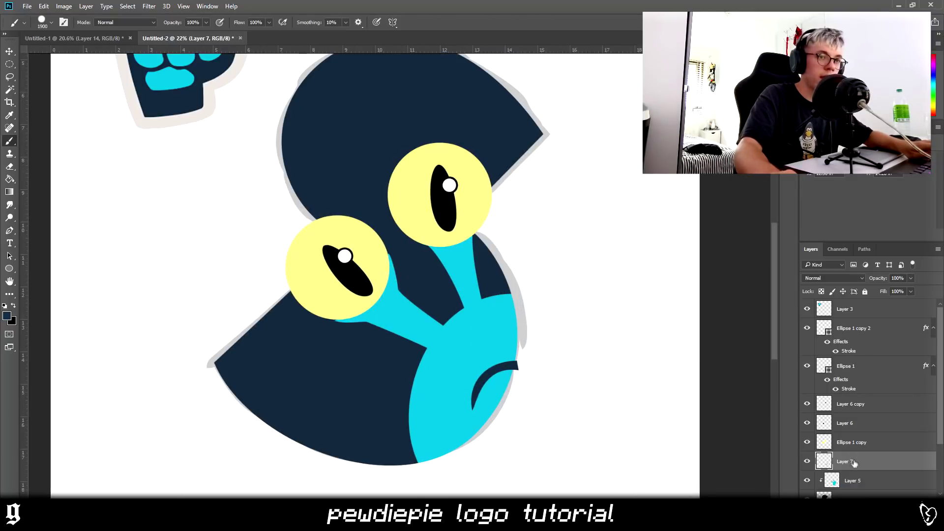
right_click(853, 461)
left_click(846, 192)
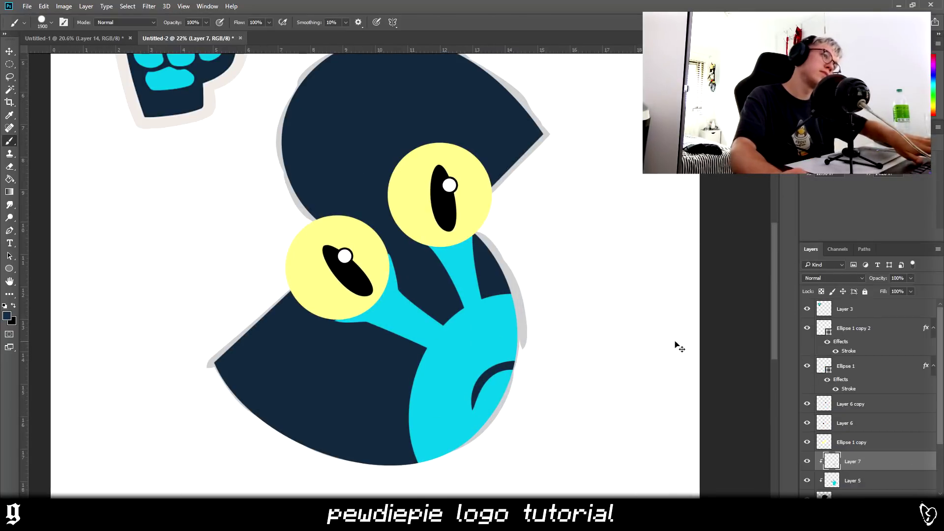
Move the clipped navy mouth slightly upward with Free Transform.
key("ctrl+t")
left_click_drag(502, 372, 504, 362)
key("Return")
scroll(565, 344, "down", 2)
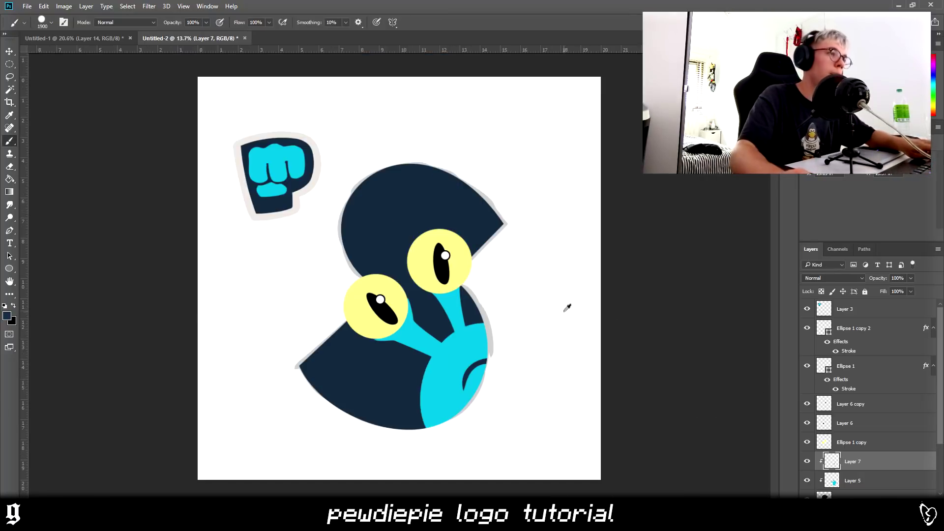
Sample the off-white outline of the reference P logo as the foreground colour.
scroll(558, 363, "up", 1)
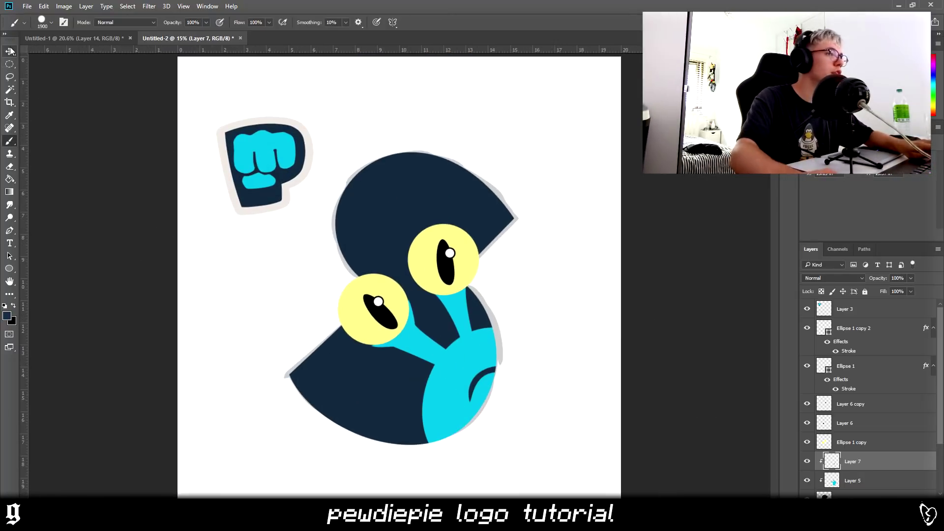
key("v")
scroll(329, 219, "up", 1)
scroll(329, 219, "up", 1)
key("b")
scroll(269, 192, "up", 8)
left_click(292, 178, "alt")
scroll(312, 267, "down", 5)
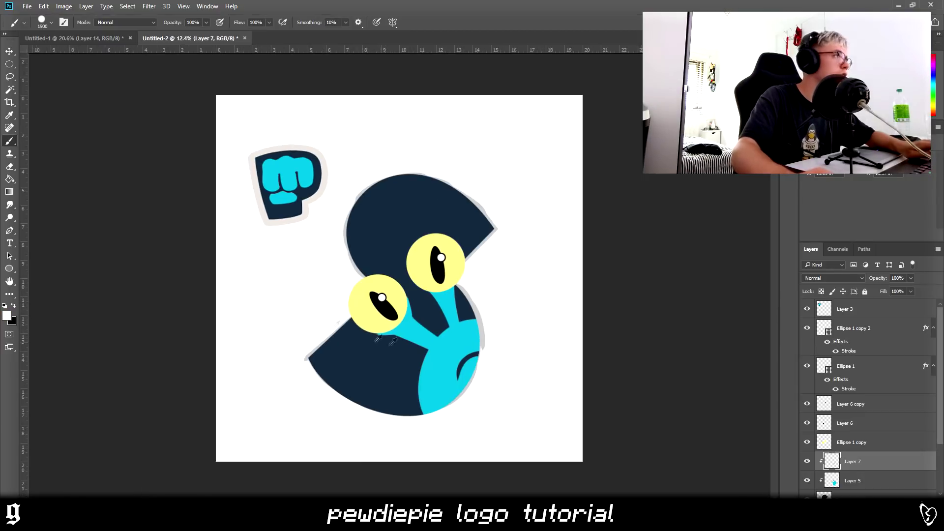
Hide the faint grey sketch layer (Layer 2) behind the S.
left_click(10, 50)
scroll(388, 285, "up", 1)
left_click(382, 283)
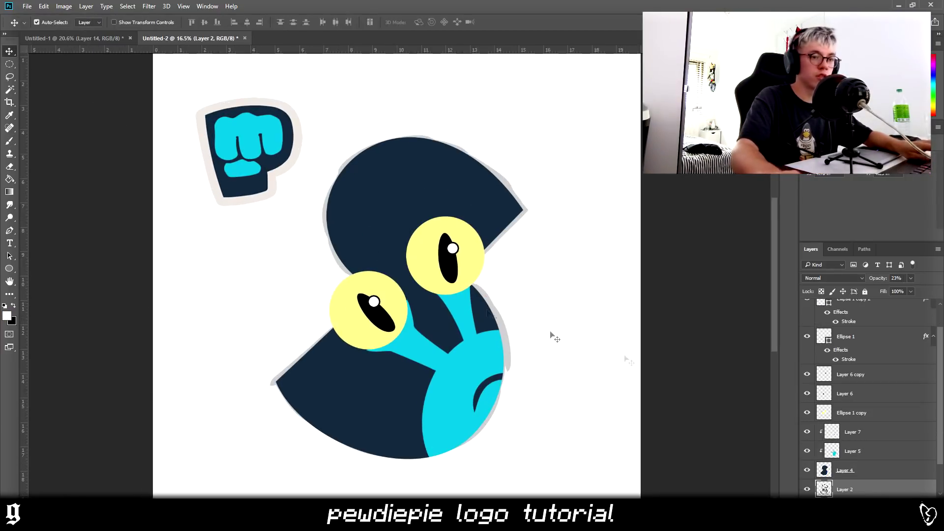
left_click(807, 489)
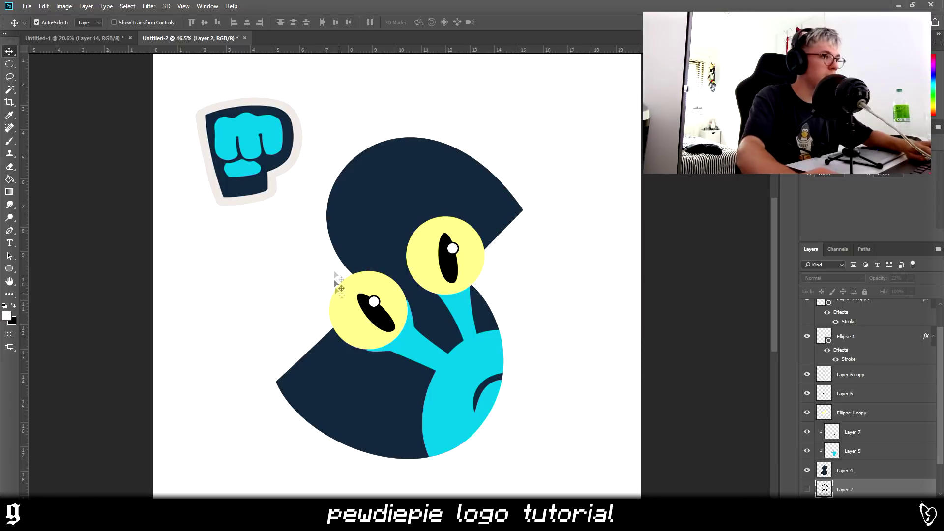
key("b")
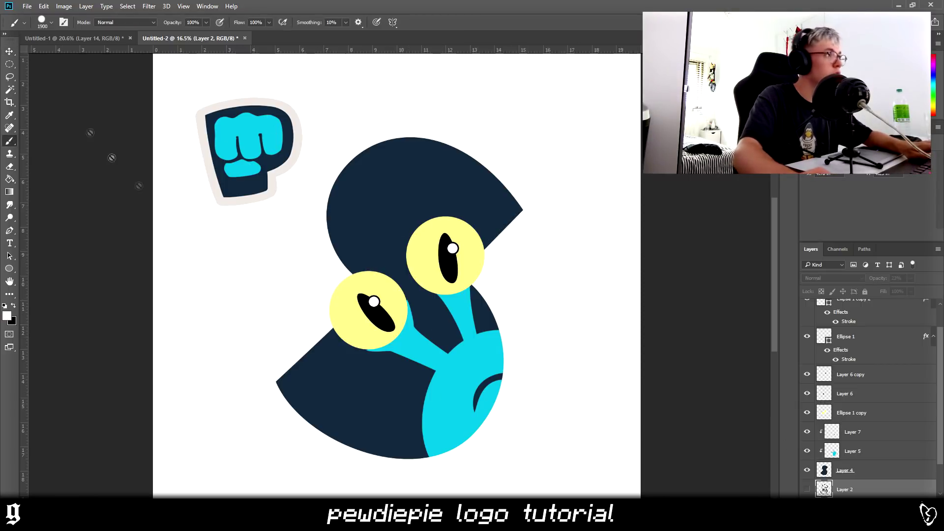
left_click(5, 54)
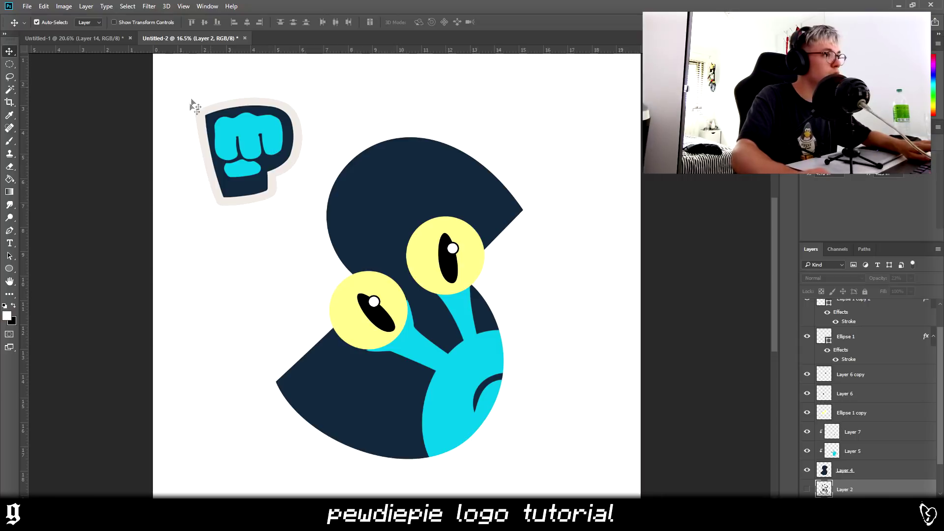
Duplicate all the logo layers from the navy S up to the eye highlights and merge the copies into one layer.
left_click(353, 402)
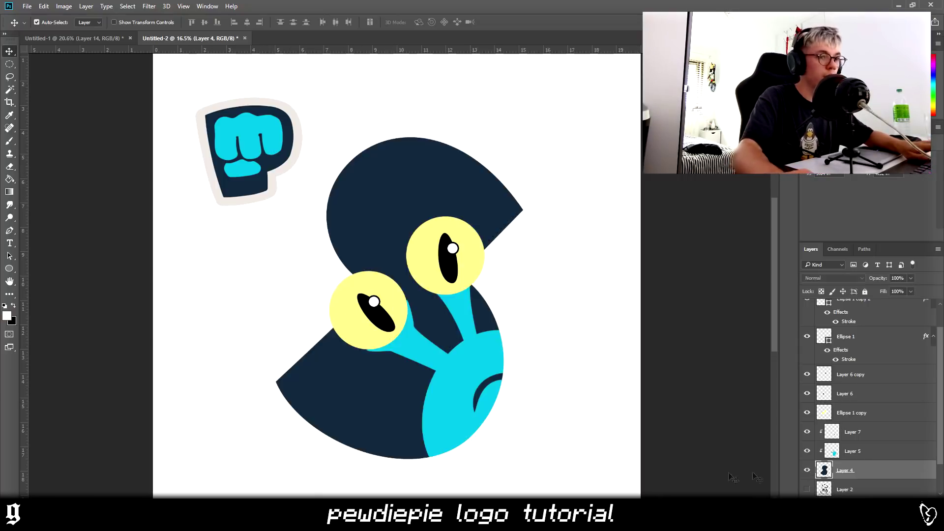
scroll(621, 442, "down", 3)
left_click(806, 471)
left_click(806, 471)
left_click(806, 471)
left_click(806, 471)
scroll(619, 419, "up", 1)
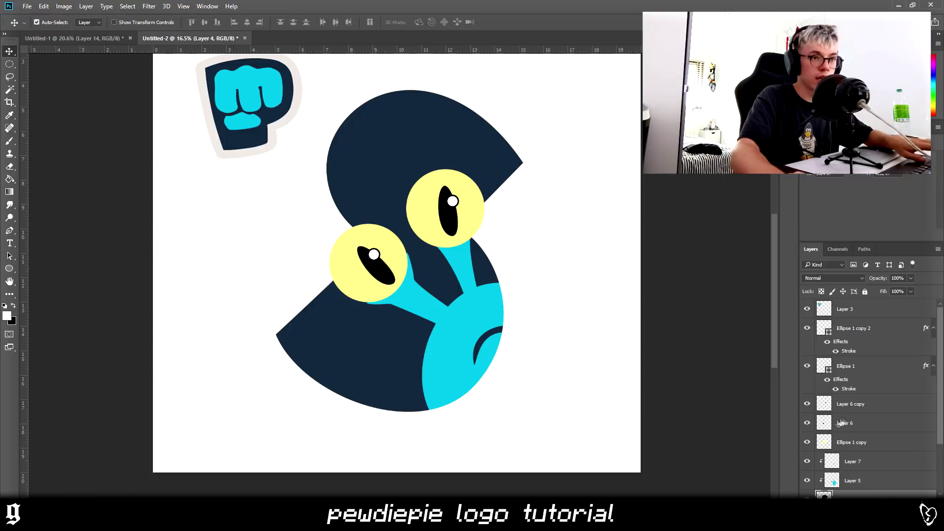
left_click(870, 329, "shift")
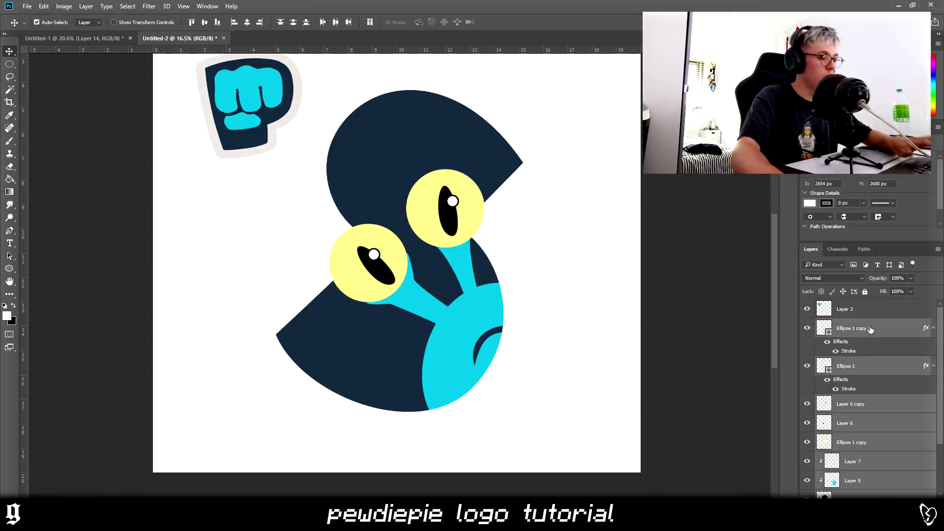
key("ctrl")
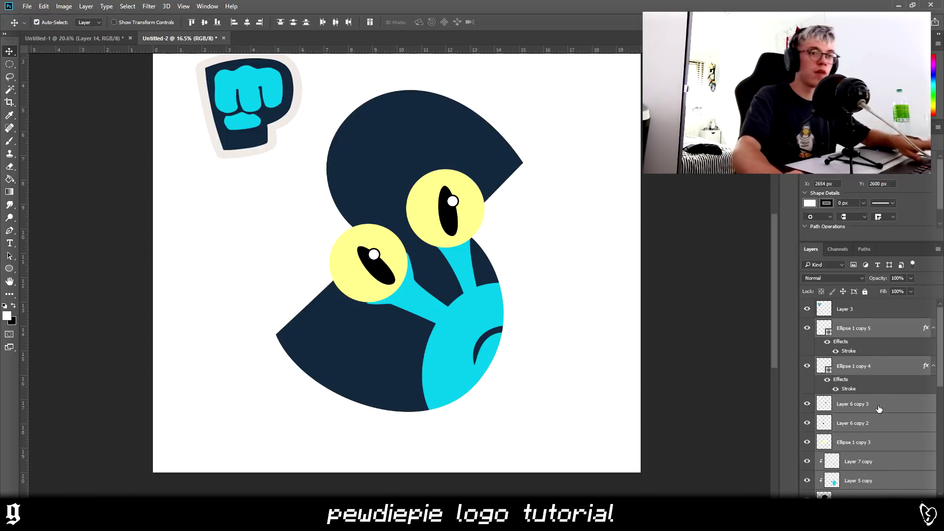
right_click(877, 409)
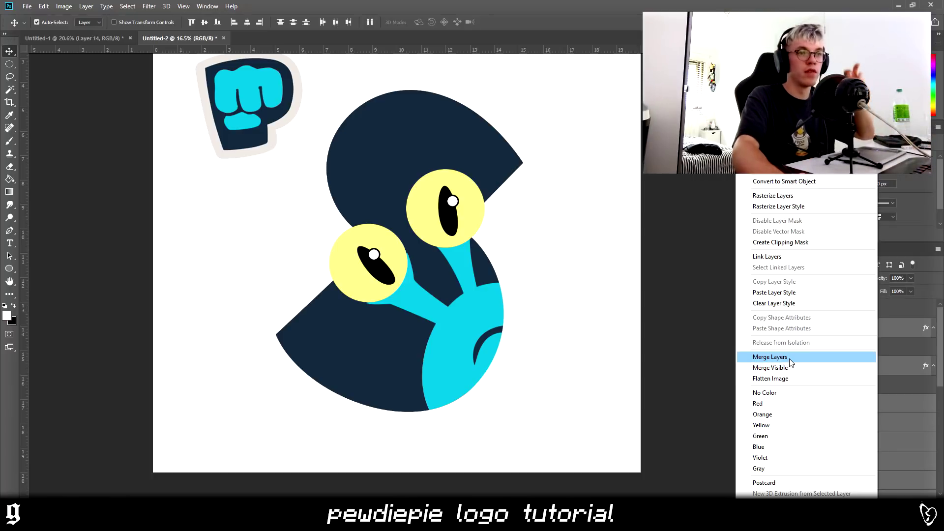
left_click(787, 357)
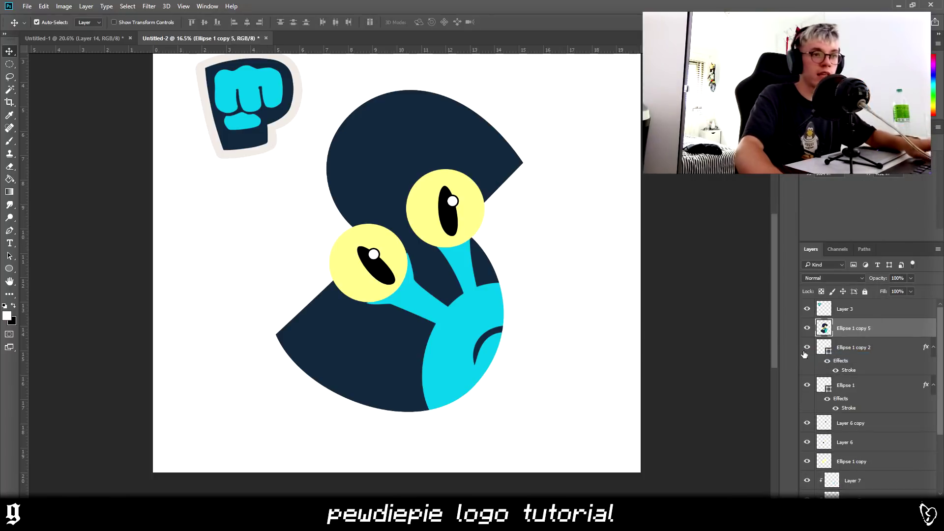
Add a 163 px outside stroke to the merged logo in the off-white of the reference P's outline.
right_click(855, 330)
left_click(746, 59)
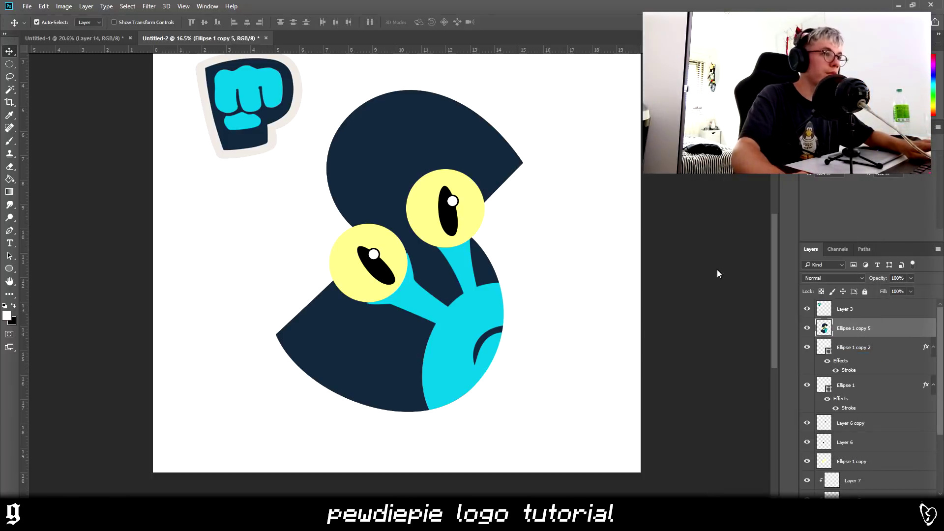
left_click(585, 301)
left_click(578, 300)
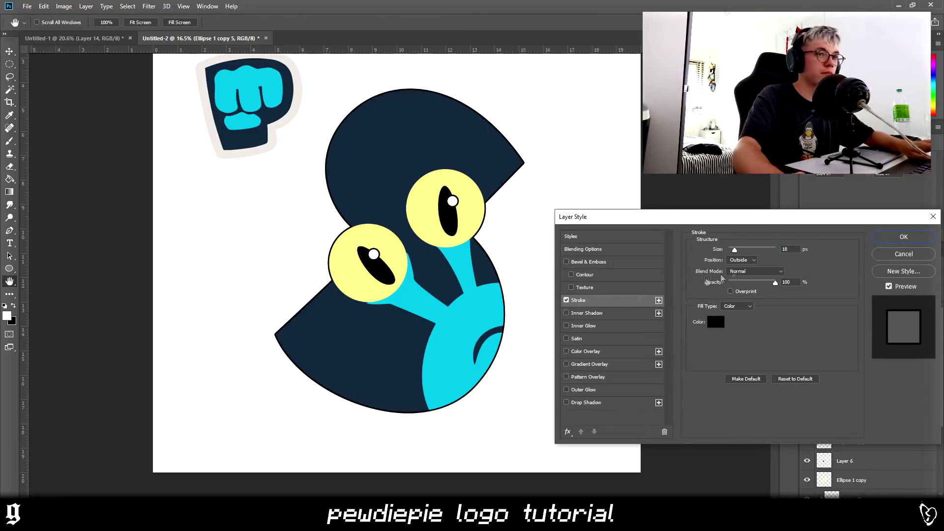
left_click_drag(741, 247, 762, 249)
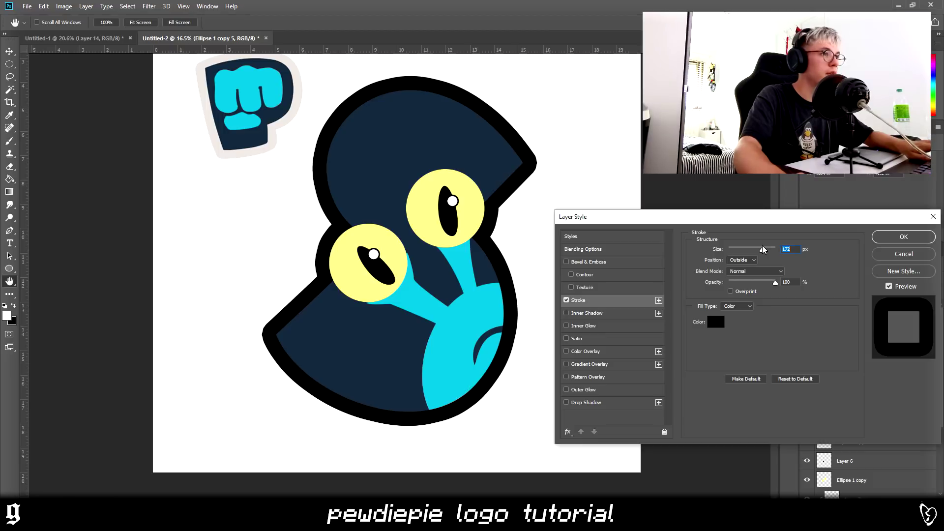
left_click(714, 323)
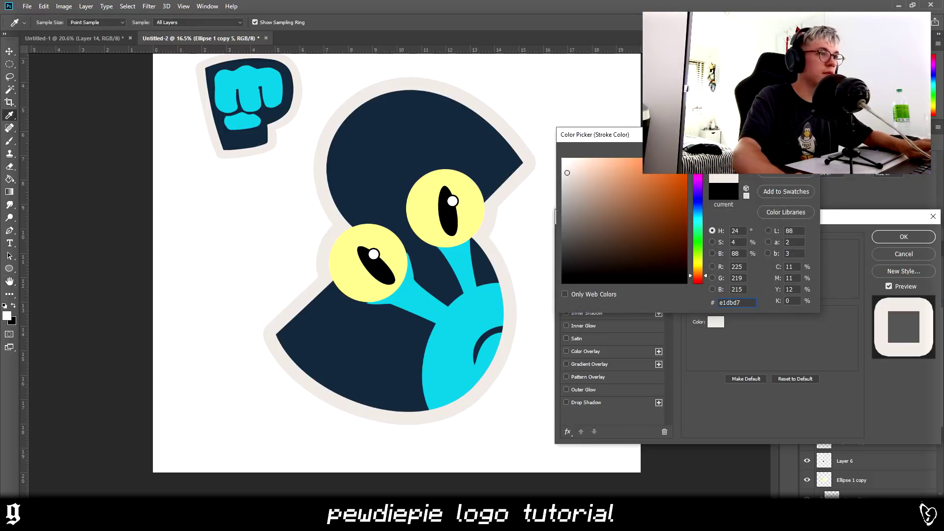
key("Return")
left_click(889, 239)
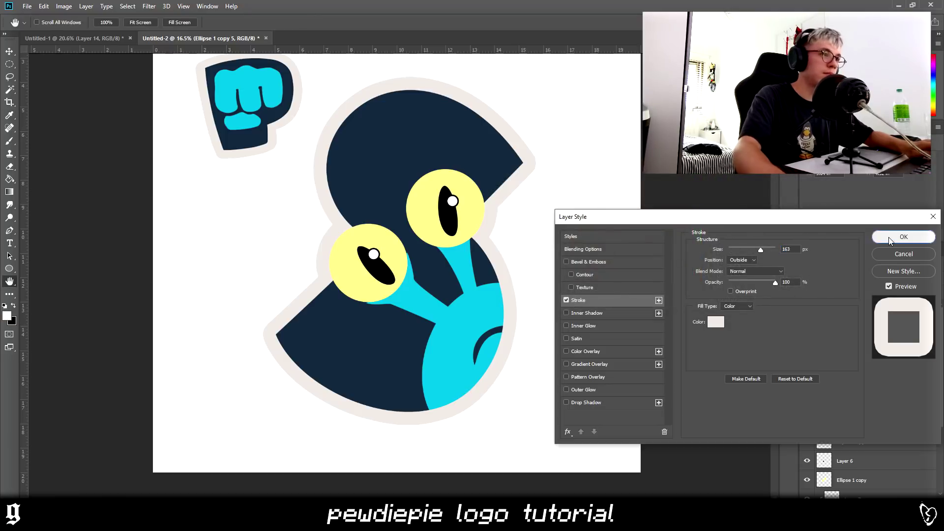
Select the yellow of both eyeballs with the Magic Wand and add a new layer above the merged logo.
scroll(476, 336, "down", 3)
scroll(382, 325, "up", 4)
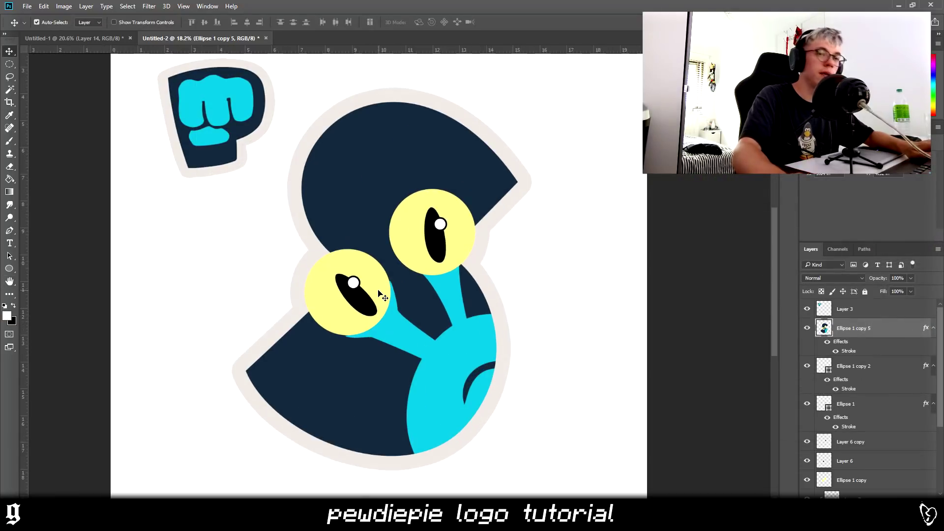
key("w")
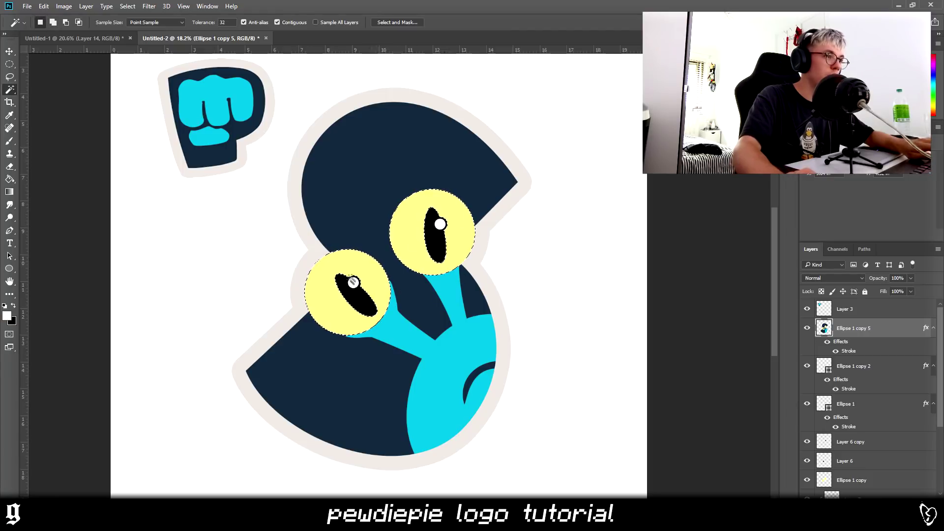
key("ctrl+shift+alt+n")
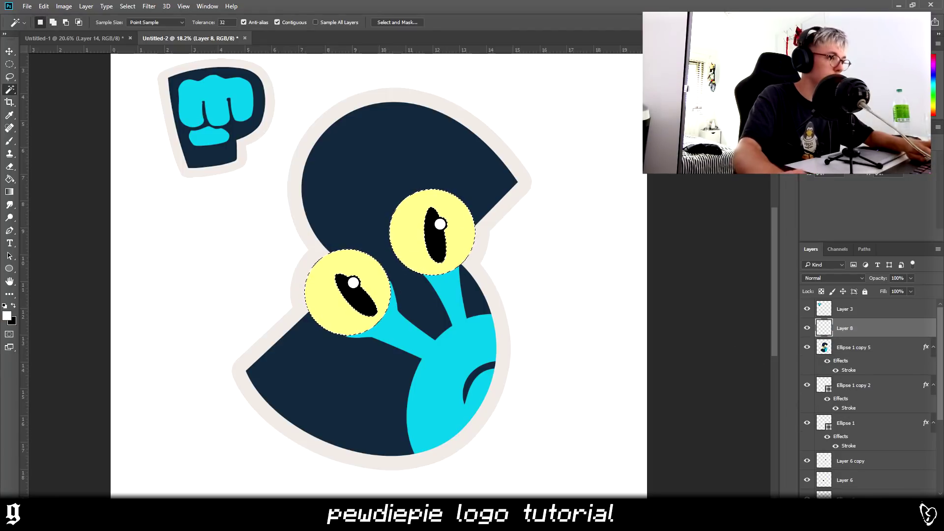
Sample the eyeball yellow, clear the selection, and stamp a yellow disc over each eye on Layer 8 with an eyeball-sized brush.
key("b")
left_click(319, 310, "alt")
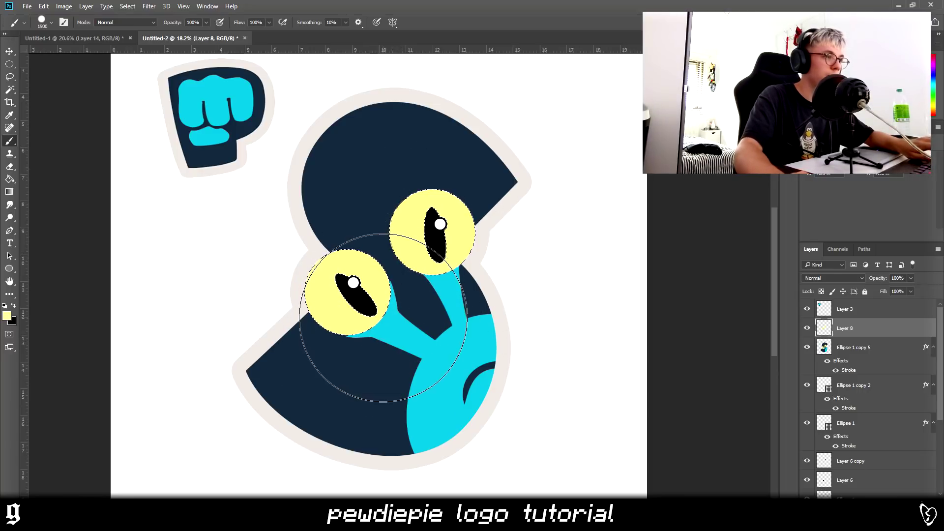
key("ctrl+d")
key("bracketleft")
key("bracketleft")
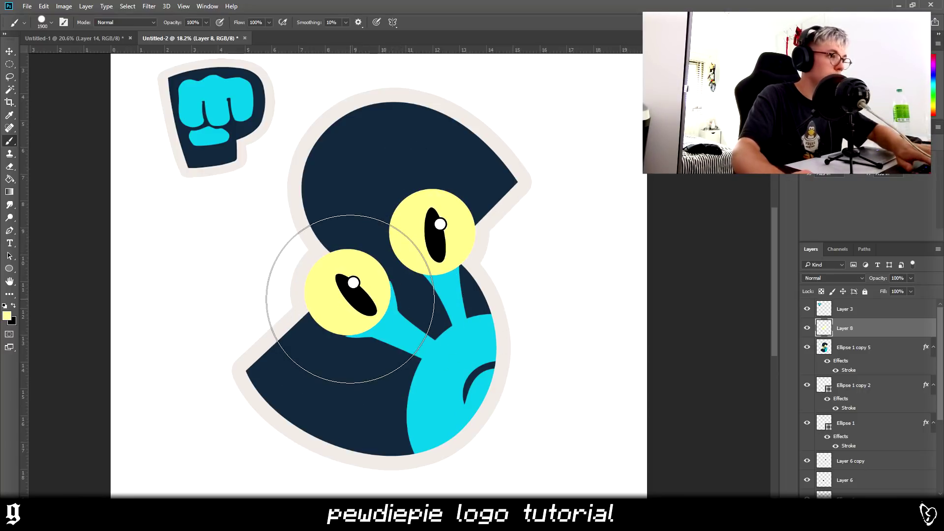
key("bracketleft")
key("bracketleft")
key("bracketleft")
key("bracketleft")
key("bracketleft")
key("bracketleft")
key("bracketleft")
key("bracketleft")
key("bracketleft")
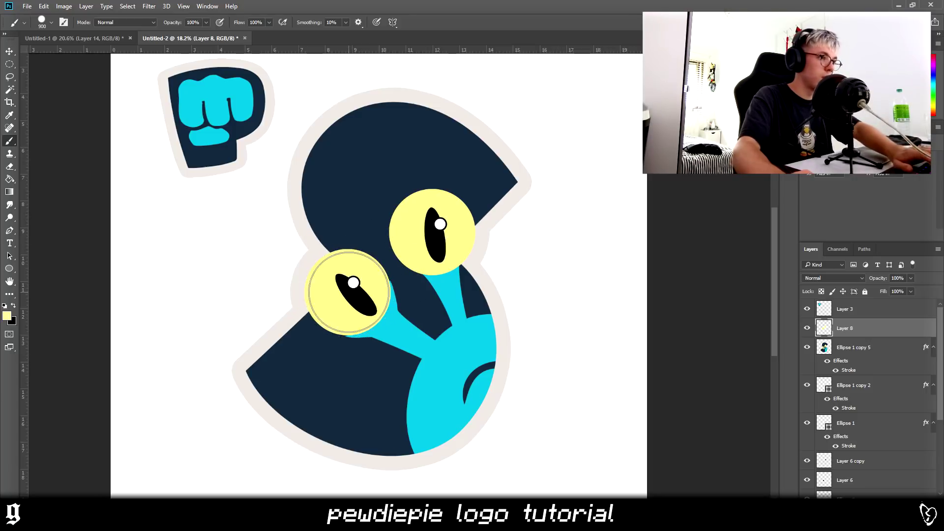
left_click(348, 293)
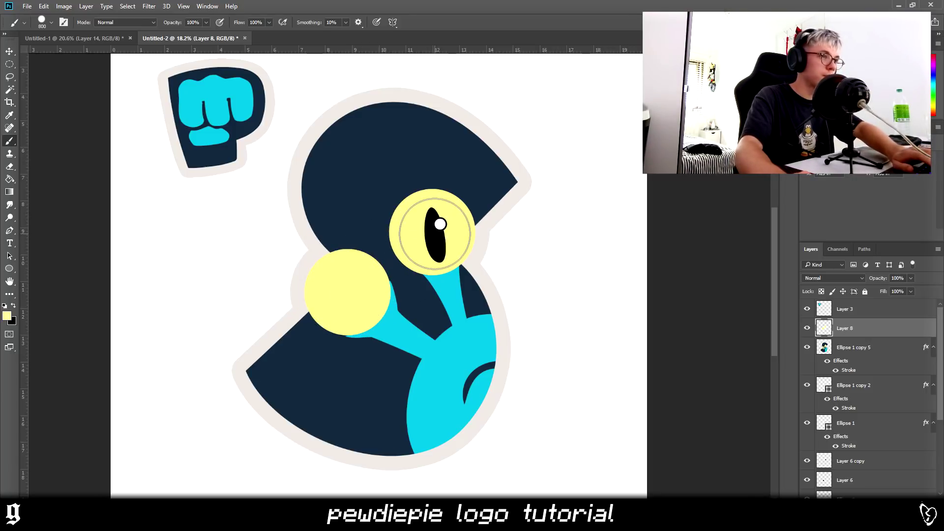
left_click(434, 234)
Add an outside stroke to the yellow discs on Layer 8, narrowed to a thin ring around each eye.
right_click(859, 332)
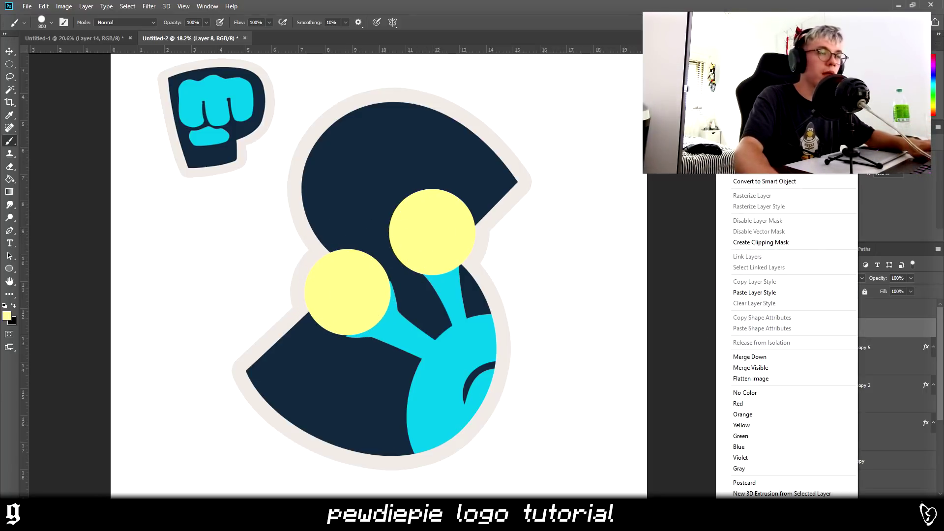
left_click(787, 42)
left_click(600, 300)
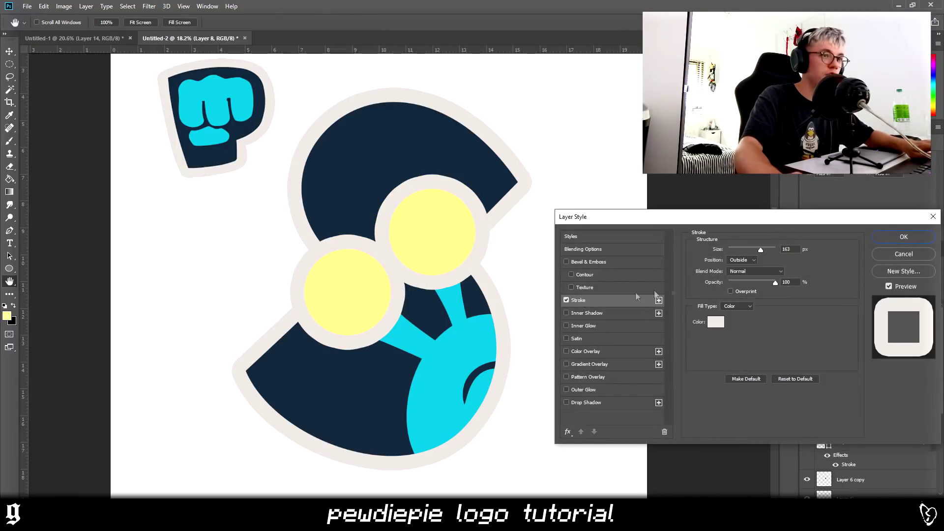
left_click_drag(747, 250, 741, 250)
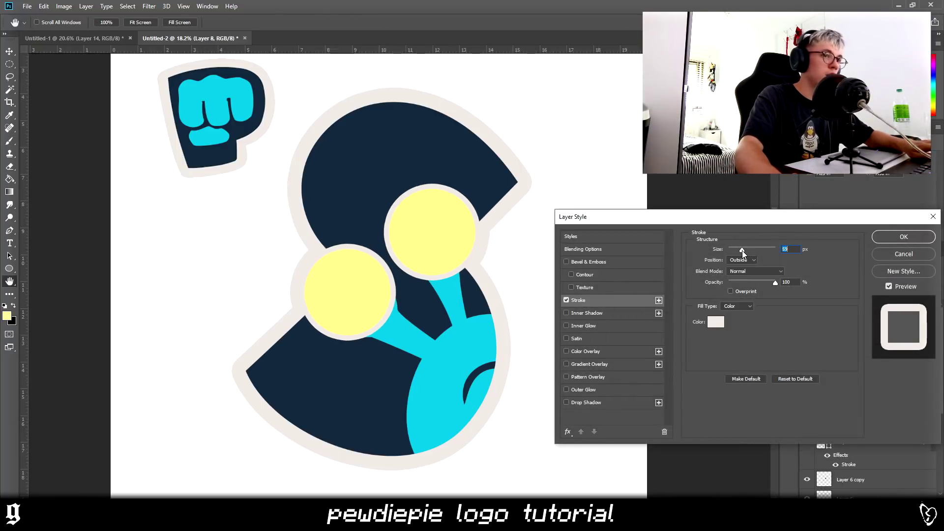
Colour the eye discs' stroke with the S's navy (1d3245) and set its size to 62 px.
left_click(715, 321)
left_click(361, 365)
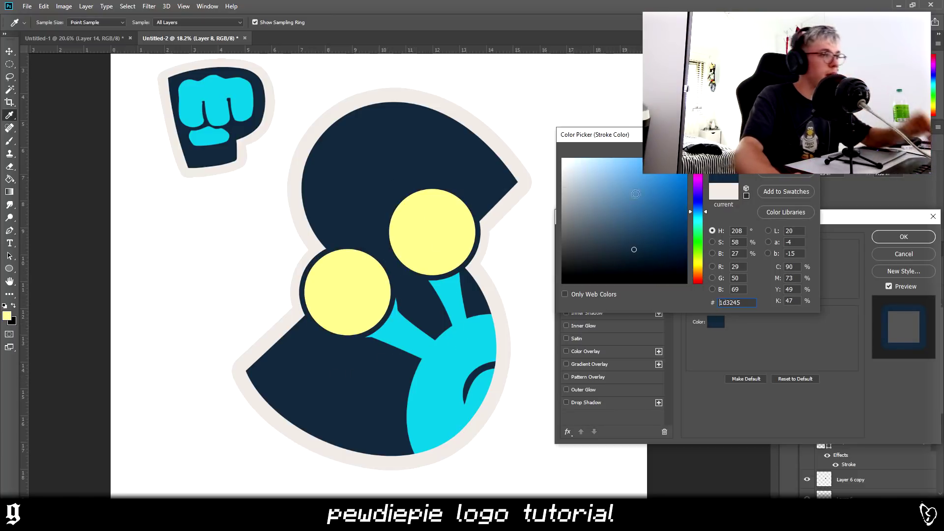
left_click_drag(613, 262, 532, 331)
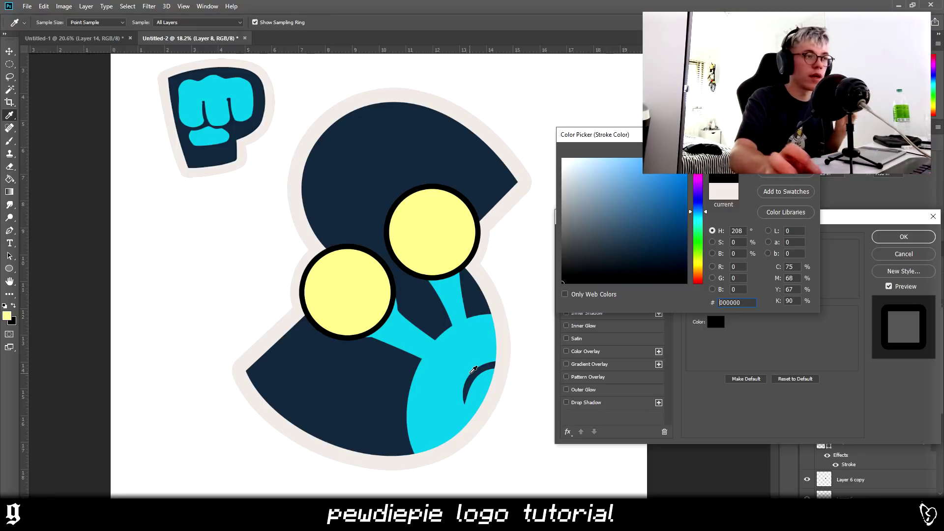
left_click(362, 375)
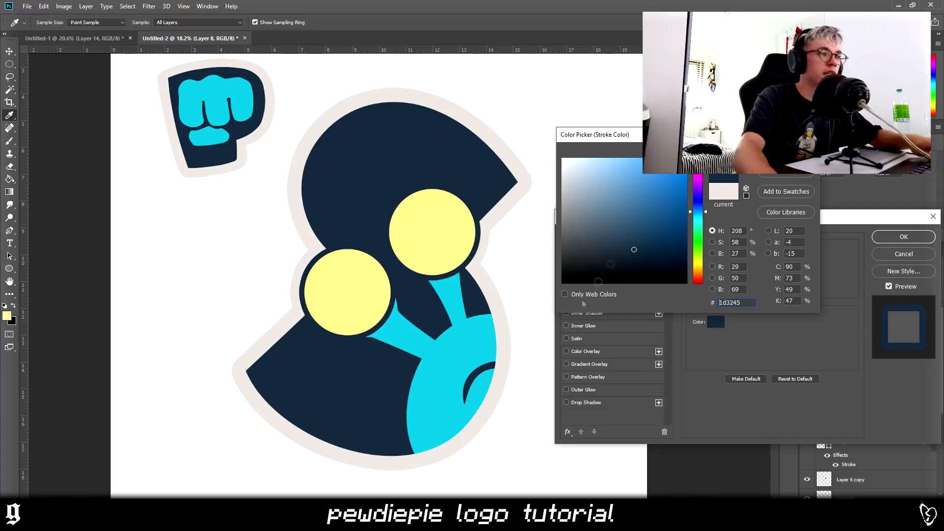
left_click(785, 153)
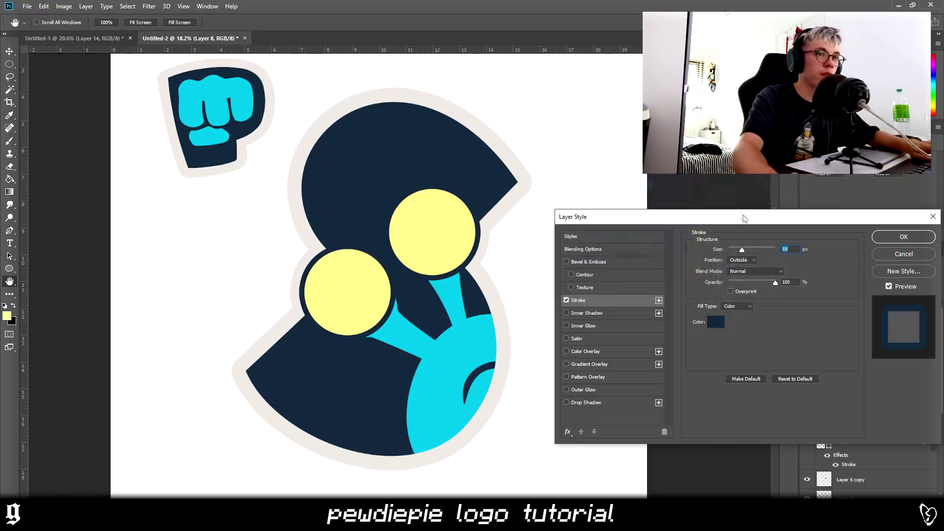
left_click_drag(738, 250, 742, 248)
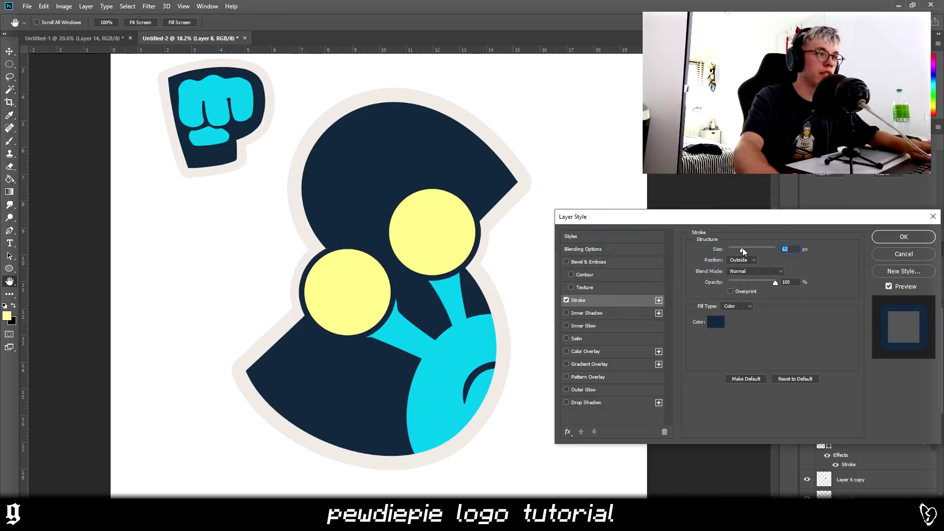
left_click(893, 238)
Rasterize Layer 8's layer style and erase the yellow covering the pupils and highlights of both eyes.
right_click(857, 332)
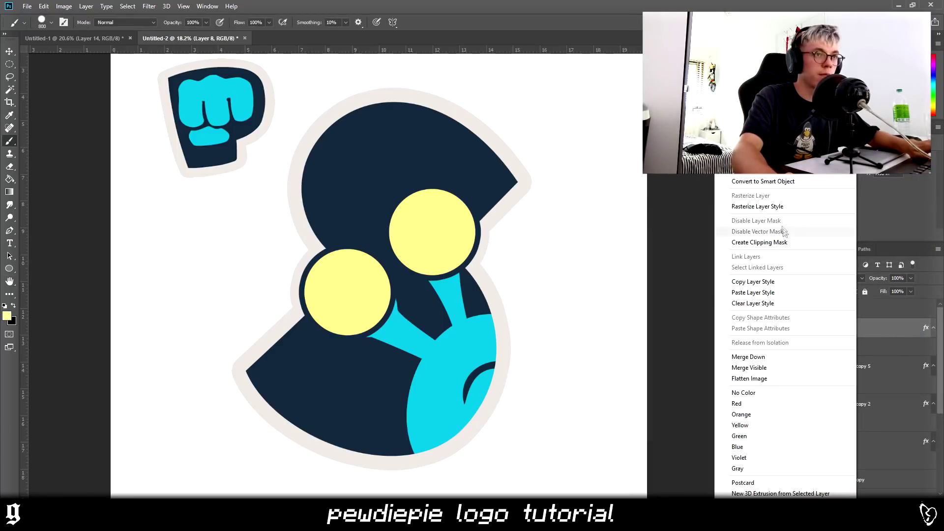
left_click(769, 207)
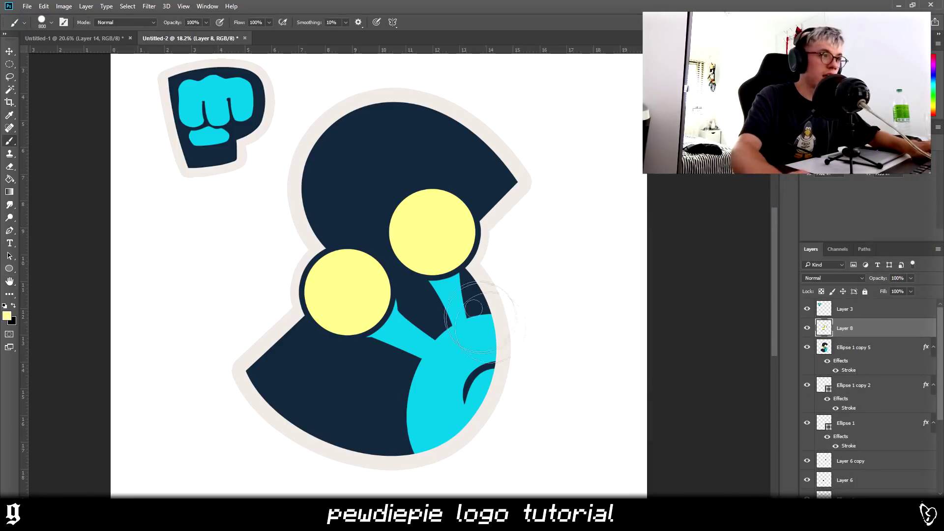
key("e")
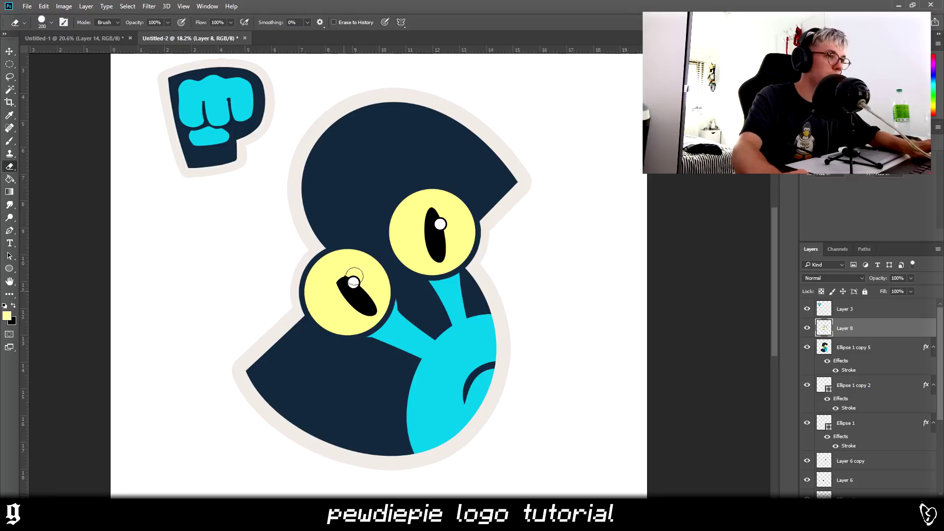
scroll(444, 308, "down", 5)
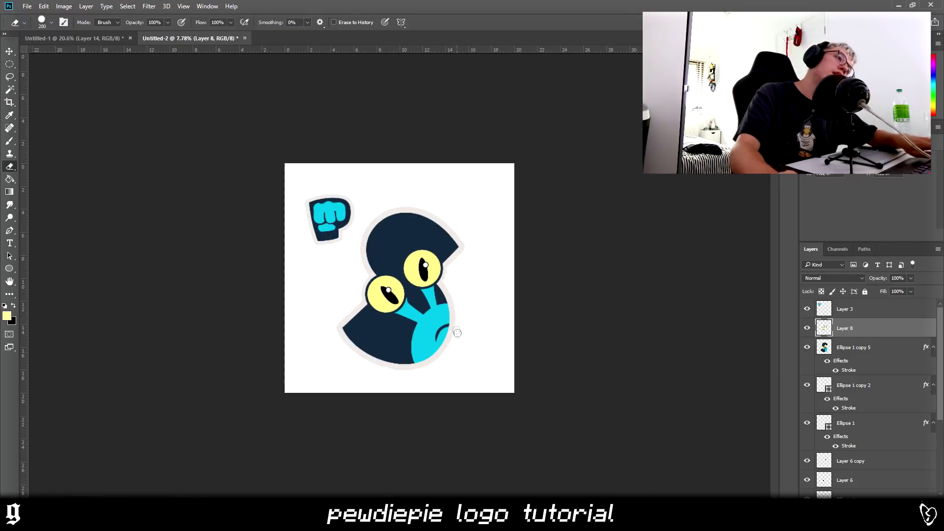
scroll(499, 352, "up", 3)
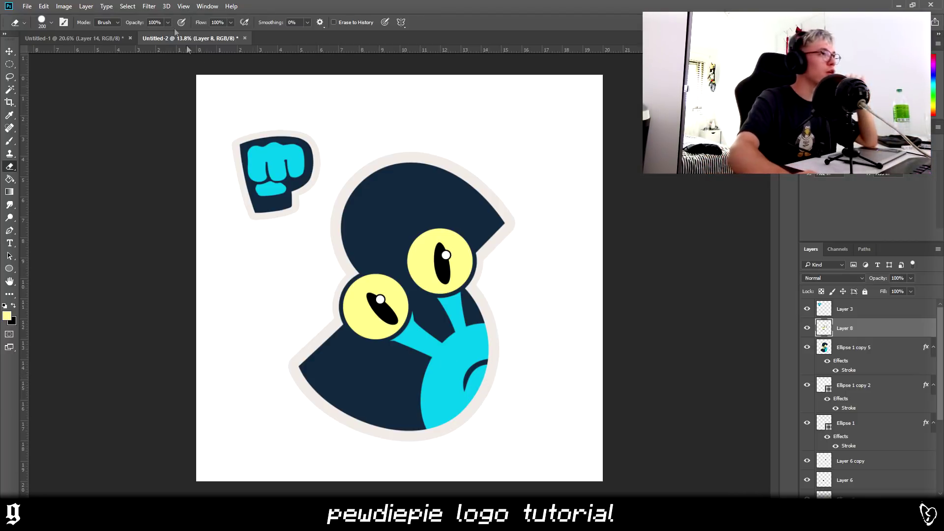
Switch to the Untitled-1 document and examine the finished fist, hand and triangular F logos for reference.
left_click(82, 37)
scroll(417, 398, "down", 5)
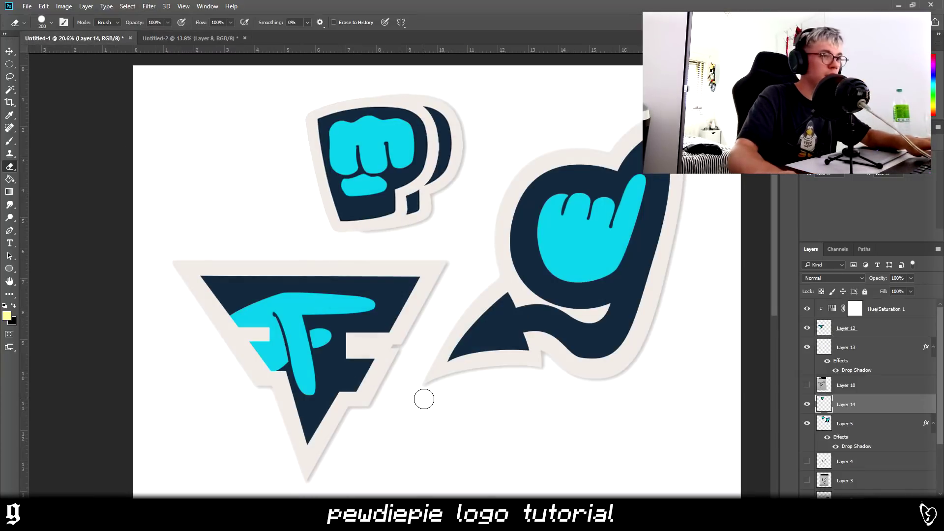
scroll(664, 279, "up", 3)
scroll(680, 267, "up", 2)
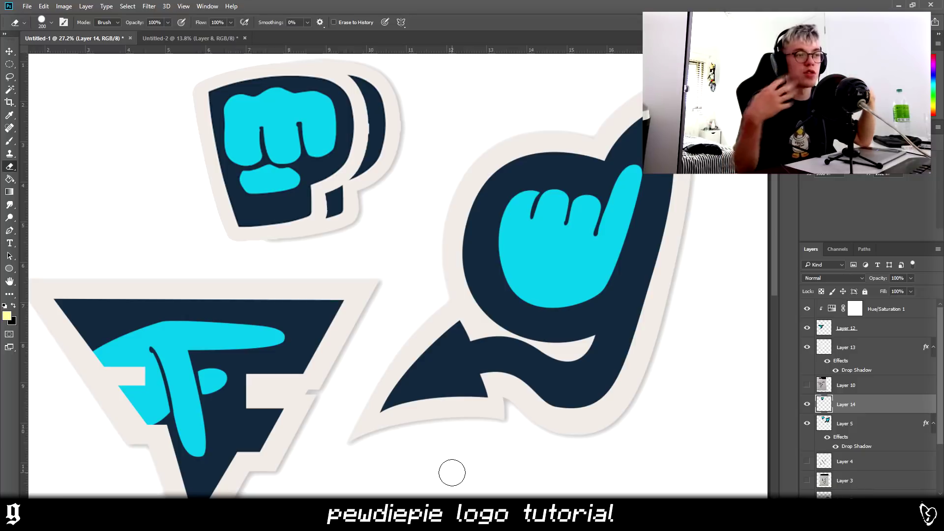
scroll(452, 472, "down", 3)
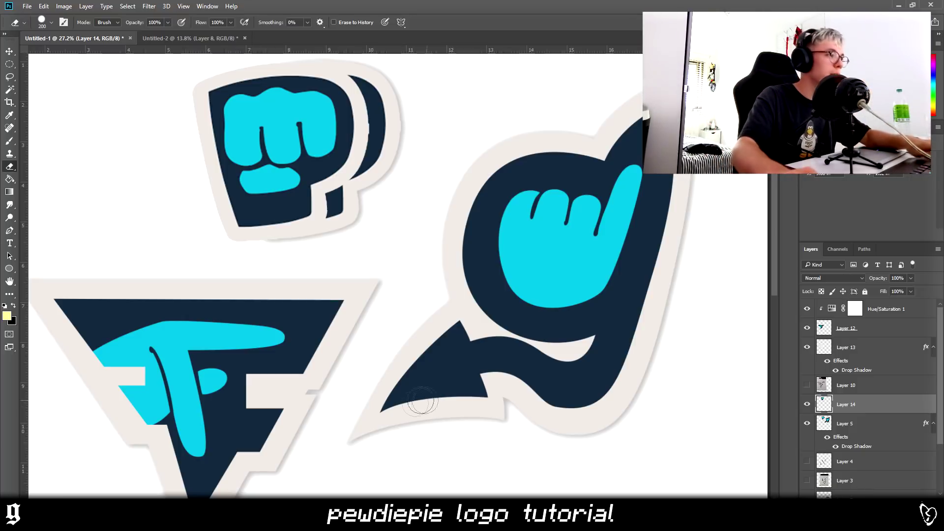
scroll(369, 395, "down", 3)
scroll(214, 409, "up", 2)
scroll(214, 410, "down", 3)
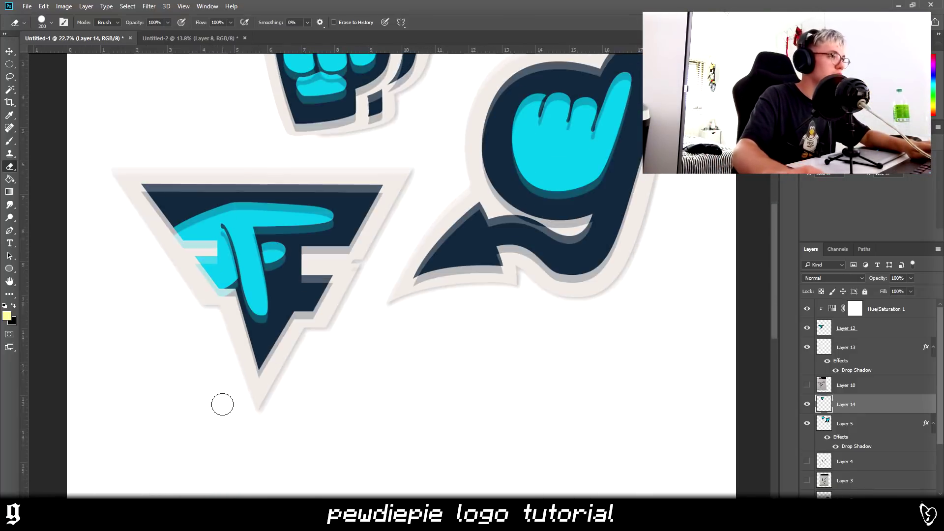
Show the paper sketch on Layer 10 and hide Layers 14 and 5 beneath it.
key("v")
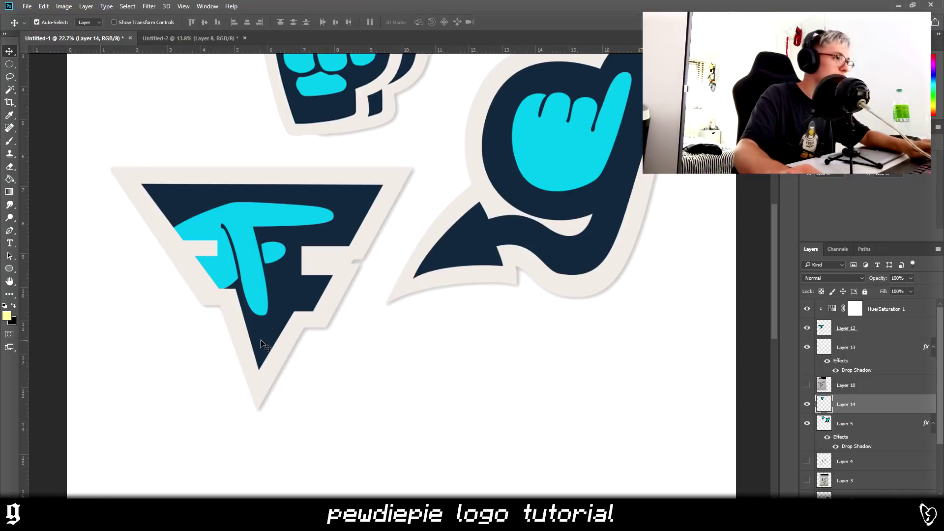
key("b")
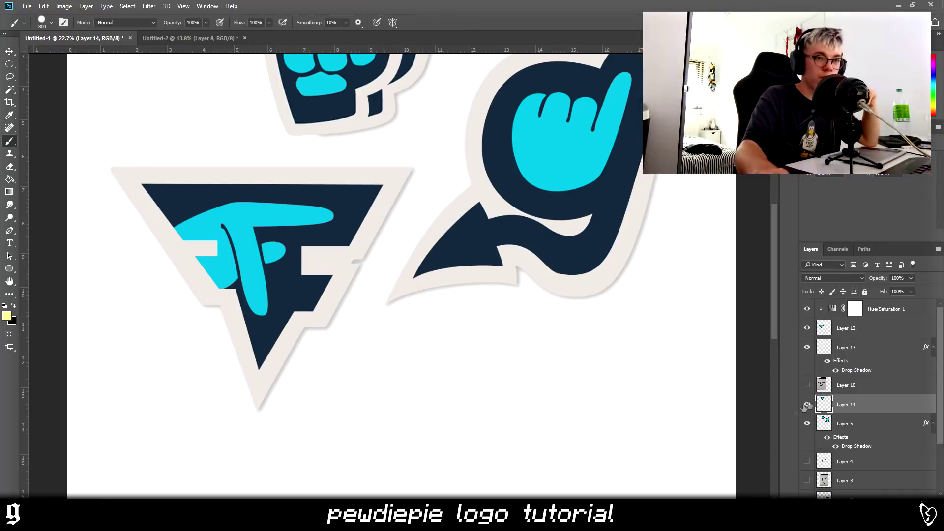
left_click(807, 385)
left_click_drag(809, 405, 811, 453)
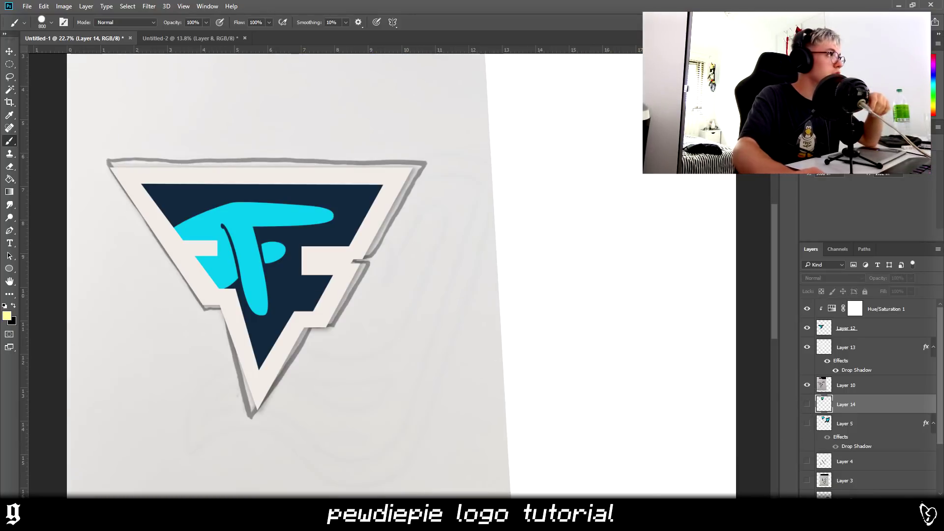
Try moving the F artwork and its off-white backing aside from the sketch, and view the whole canvas.
left_click(10, 52)
mouse_move(260, 221)
left_mouse_down()
mouse_move(445, 245)
mouse_move(565, 238)
left_mouse_up()
mouse_move(306, 252)
left_mouse_down()
mouse_move(583, 378)
mouse_move(610, 379)
left_mouse_up()
key("ctrl+0")
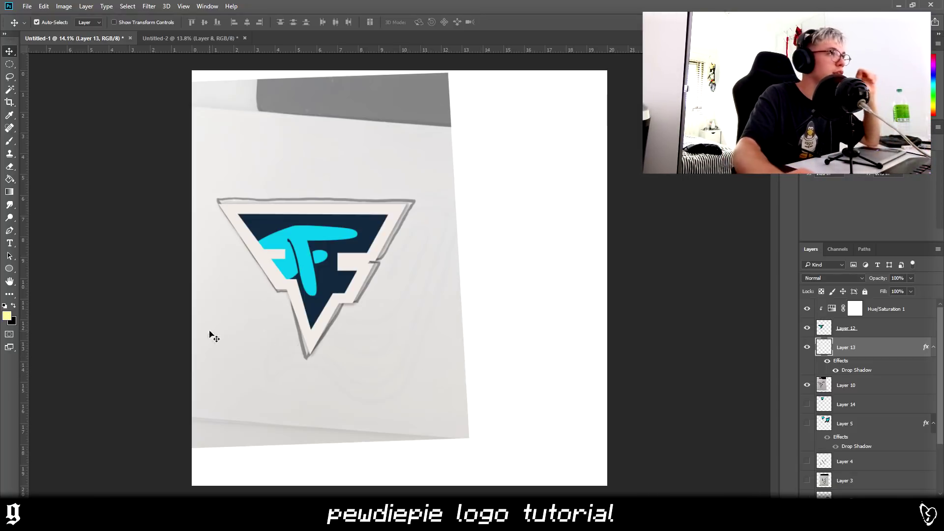
Return to the Untitled-2 document and add a Hue/Saturation adjustment layer above Layer 3 with hue -31 and saturation +11.
left_click(177, 37)
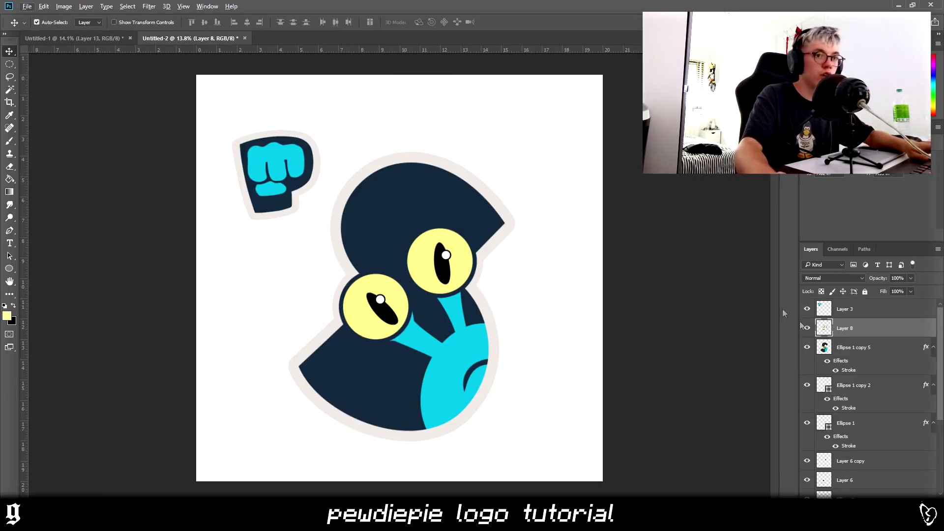
left_click(854, 311)
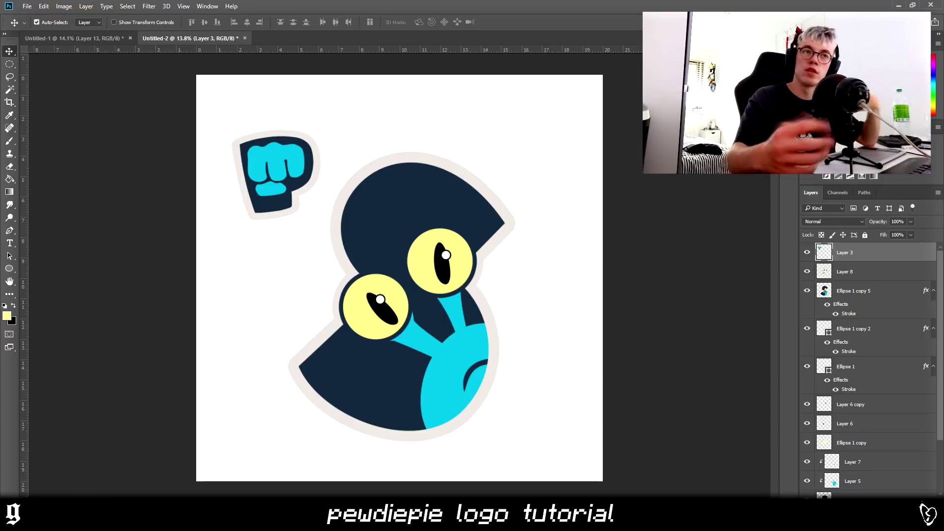
left_click(838, 164)
left_click_drag(867, 194, 800, 194)
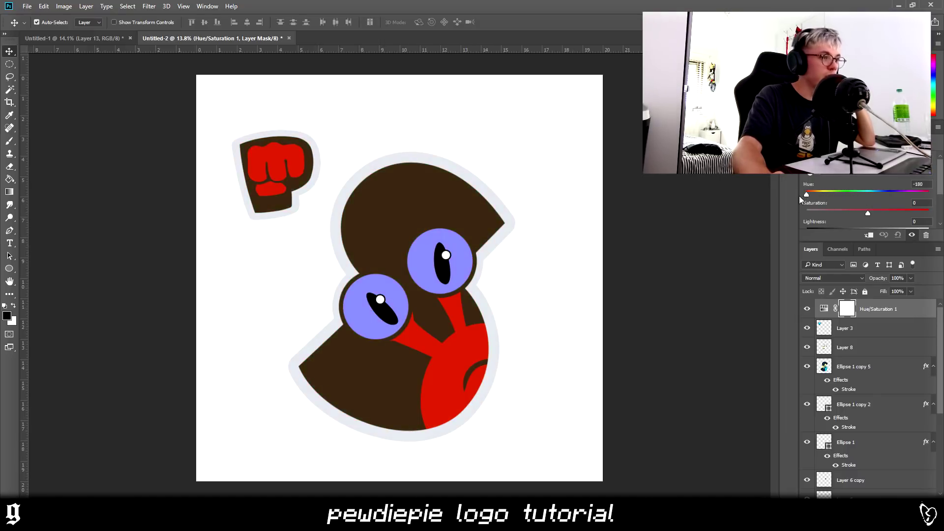
mouse_move(868, 213)
left_mouse_down()
mouse_move(912, 211)
mouse_move(874, 210)
left_mouse_up()
left_click_drag(806, 194, 849, 198)
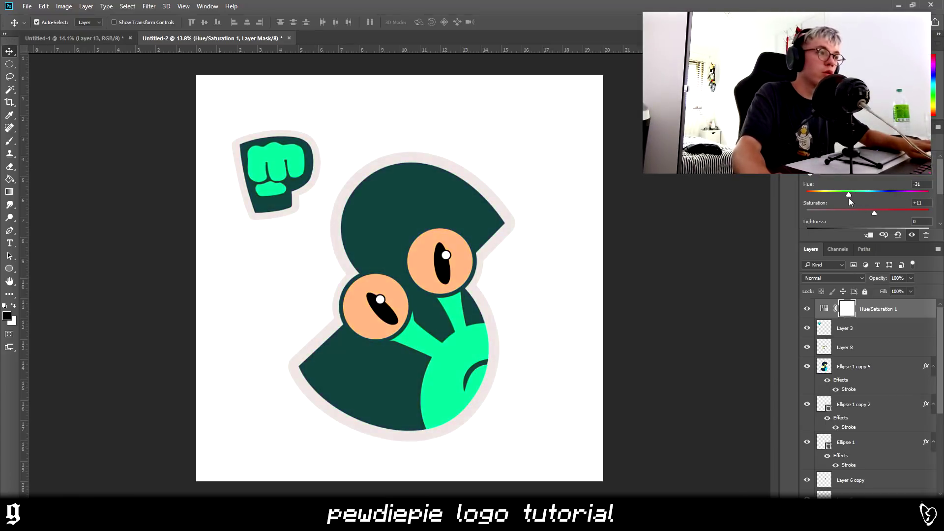